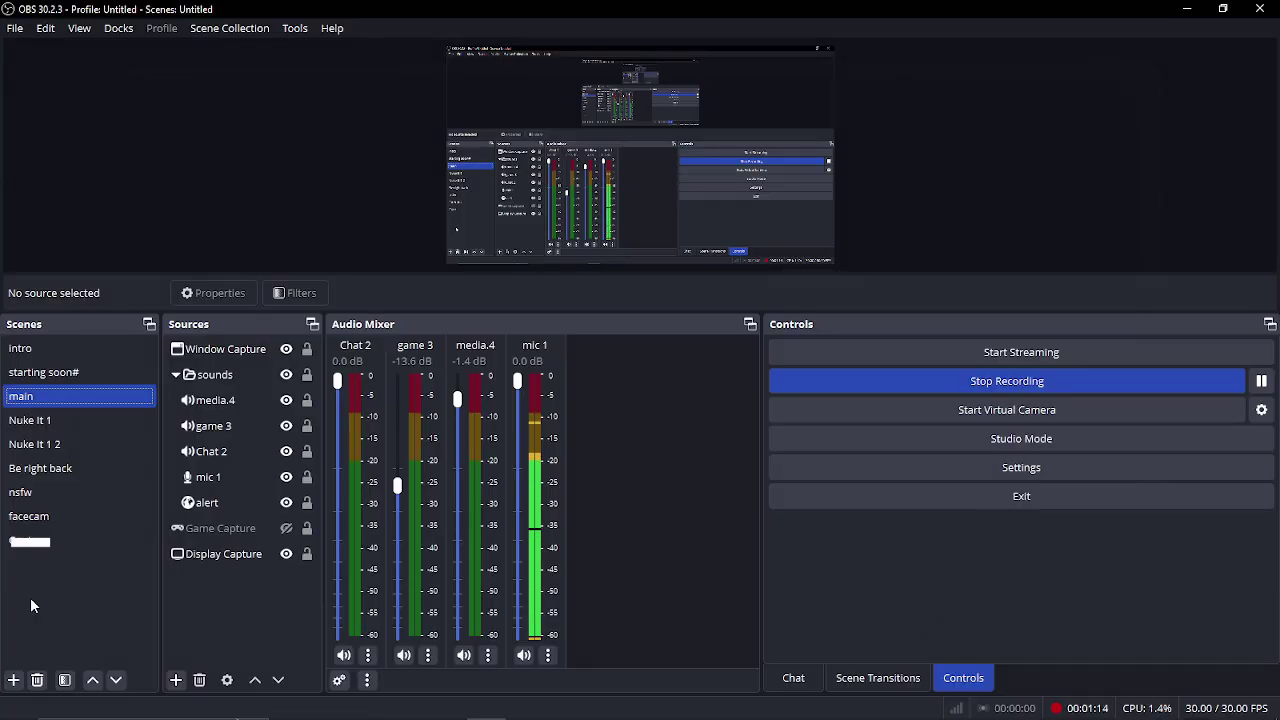
Create an 'outro' scene holding a Display Capture of the primary monitor
right_click(30, 597)
click(58, 612)
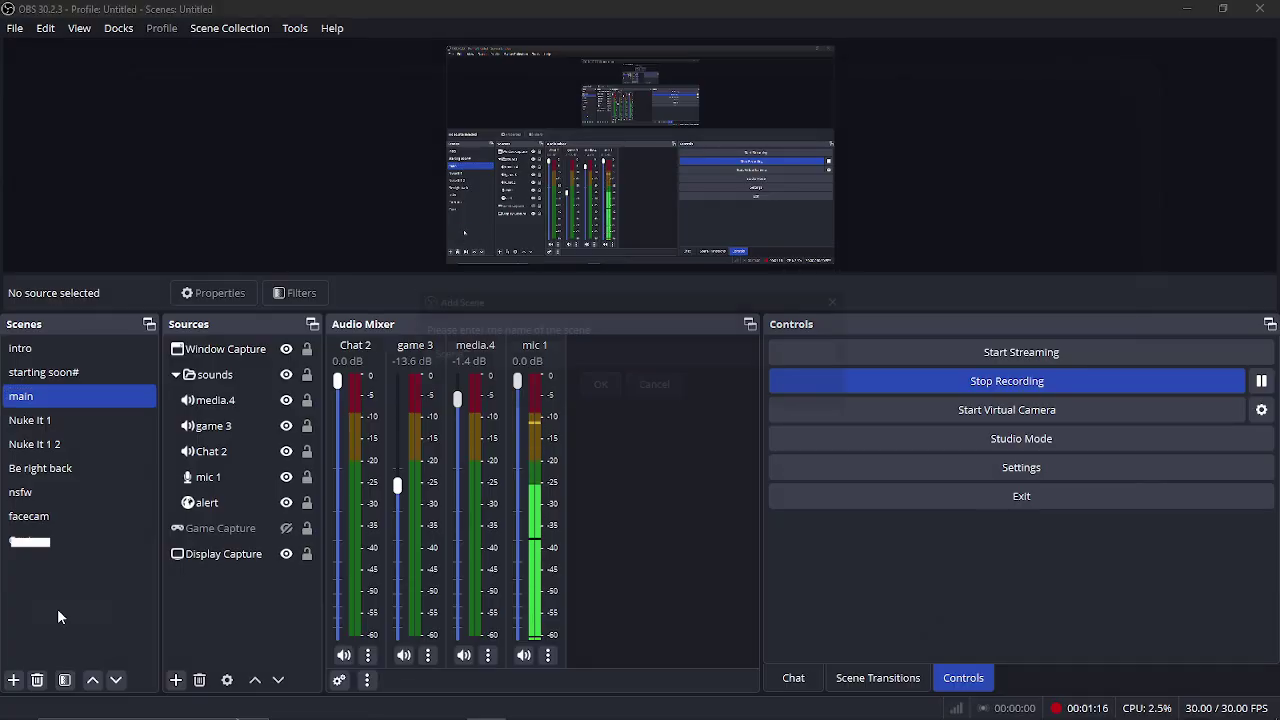
drag(508, 357, 372, 356)
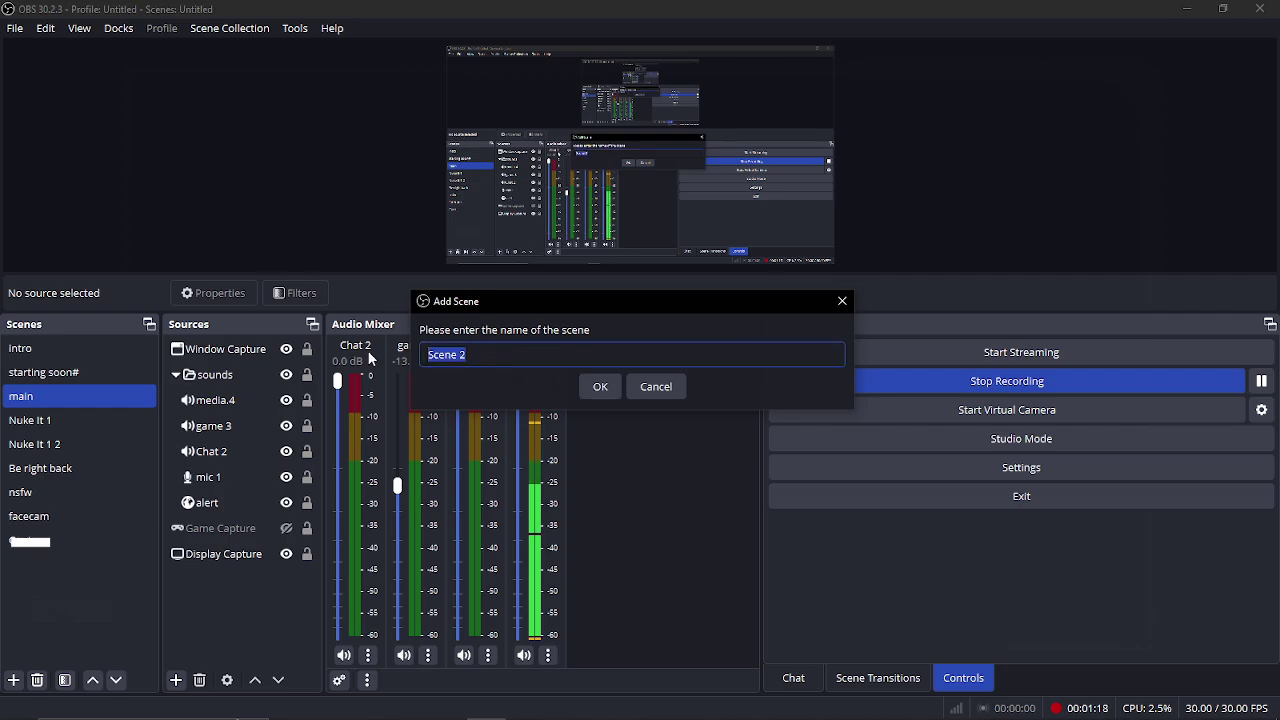
text(outro)
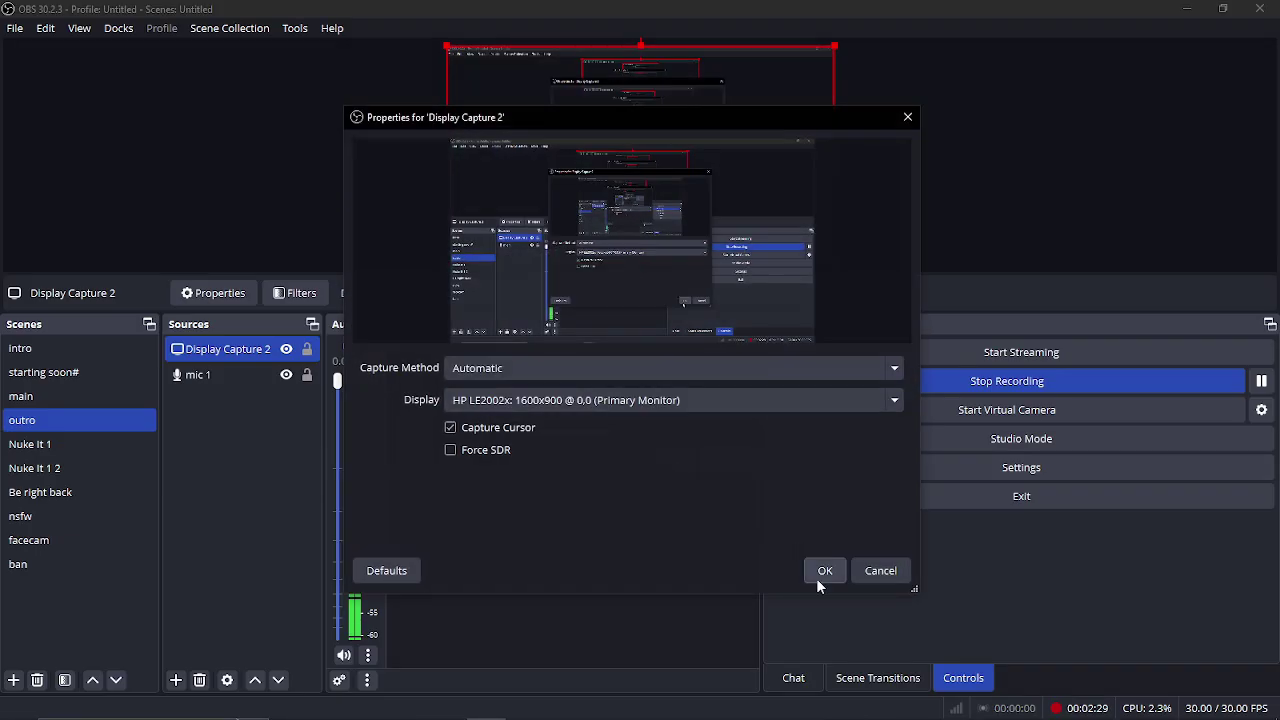
click(817, 578)
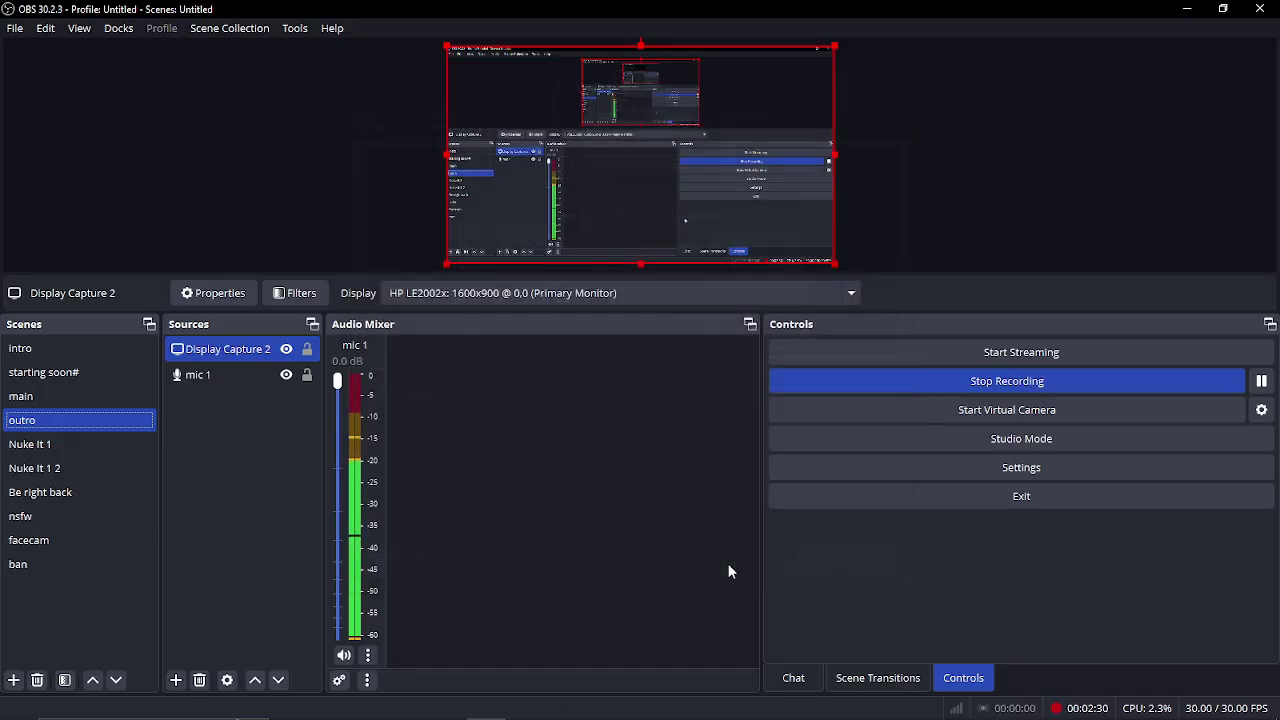
Add a Media Source named 'outro video' to the outro scene
click(176, 680)
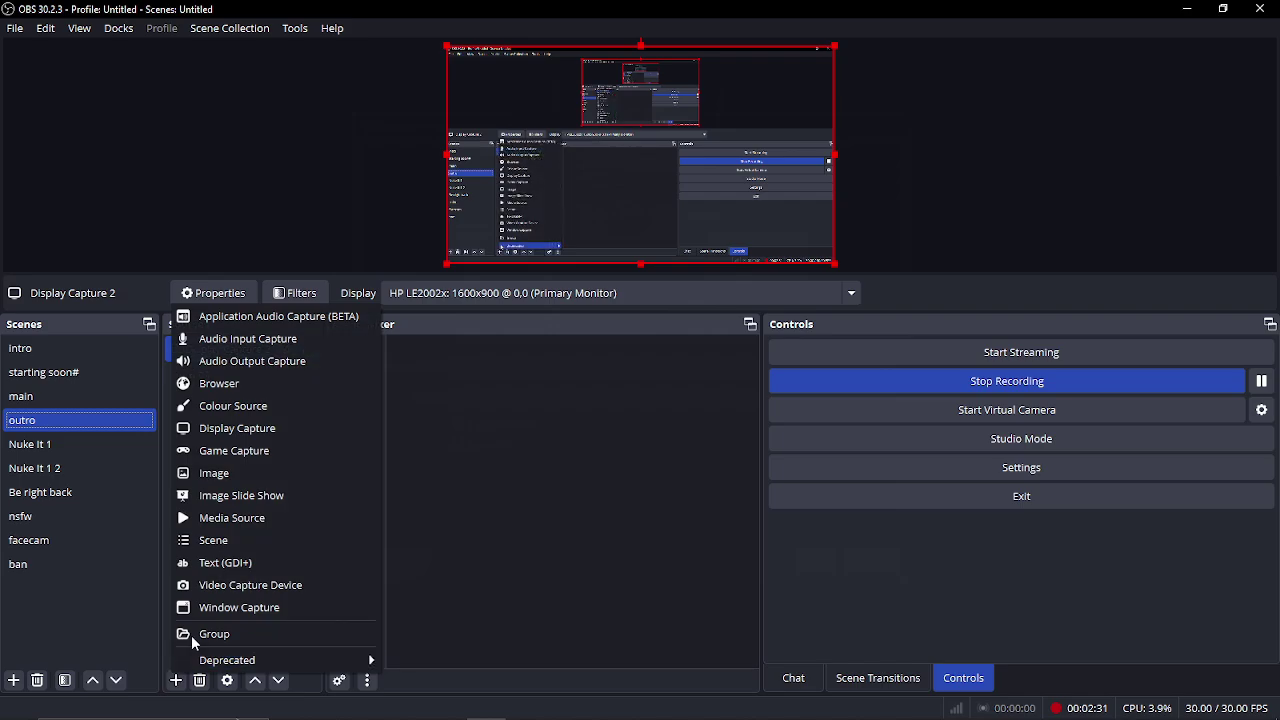
click(227, 520)
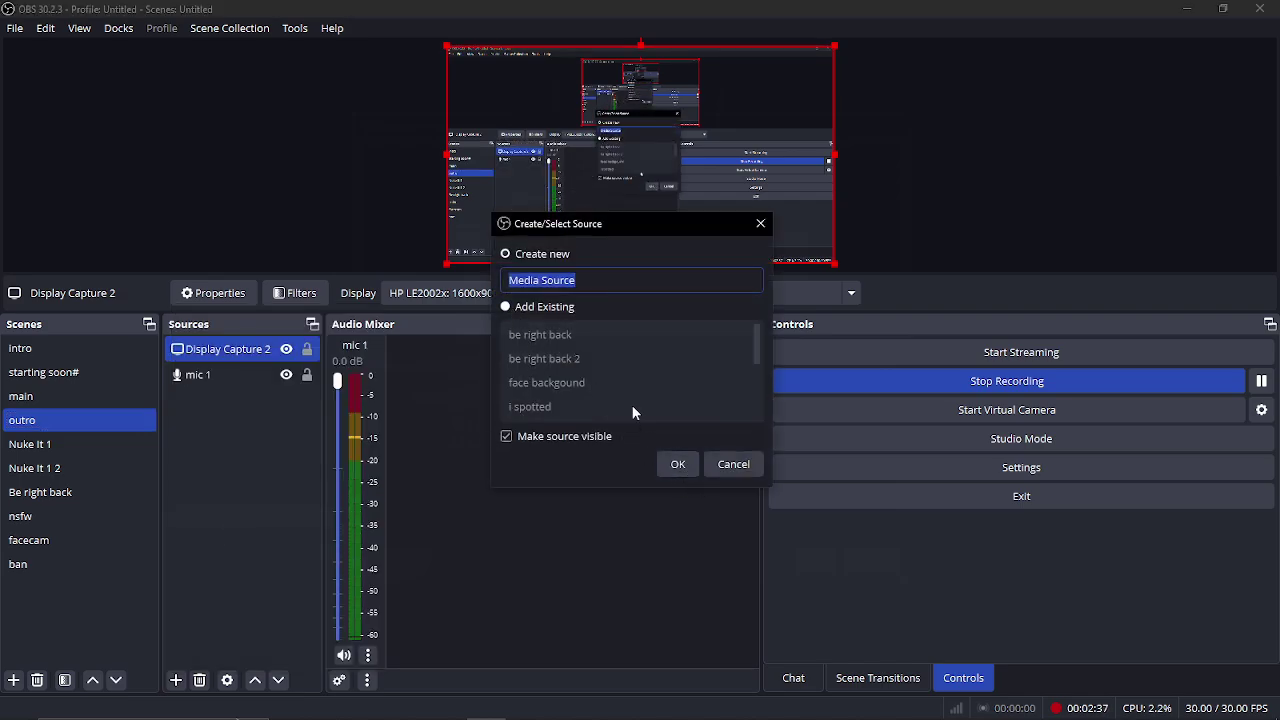
text(outro video)
key(Return)
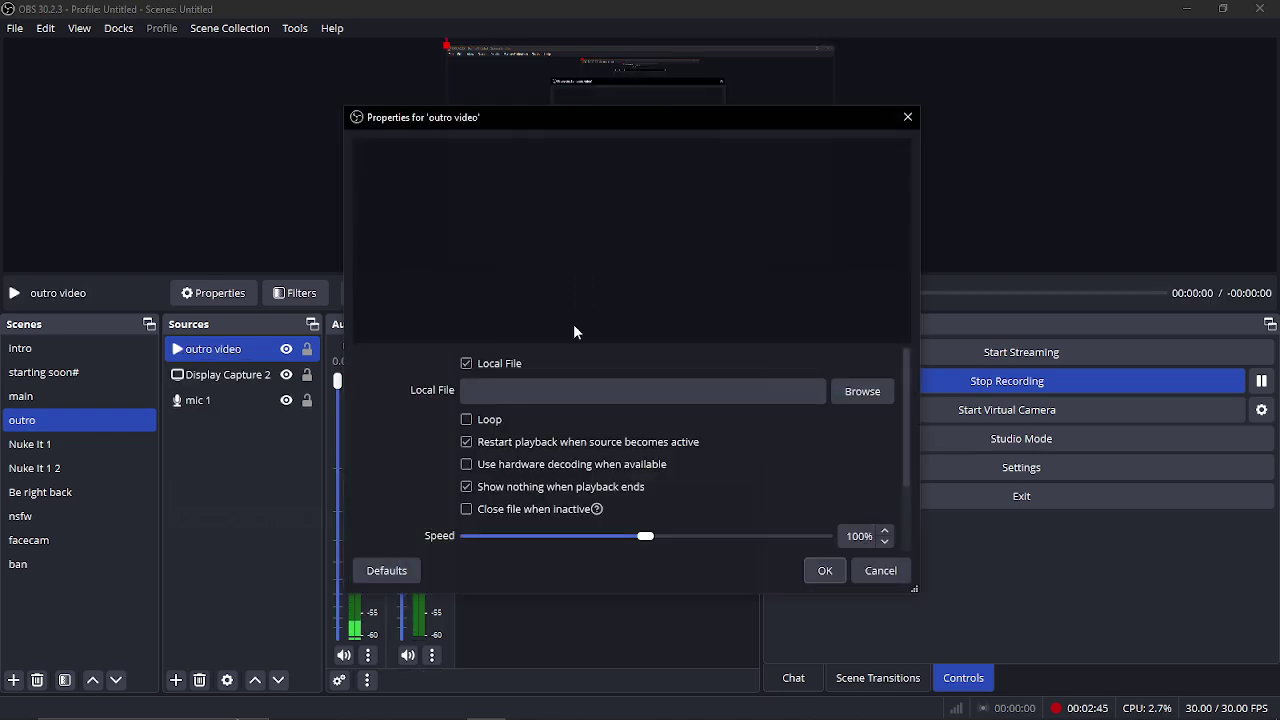
Set its local file to D:\VIDEO\Video stream edits\end stream mk1.mp4 and confirm
click(851, 394)
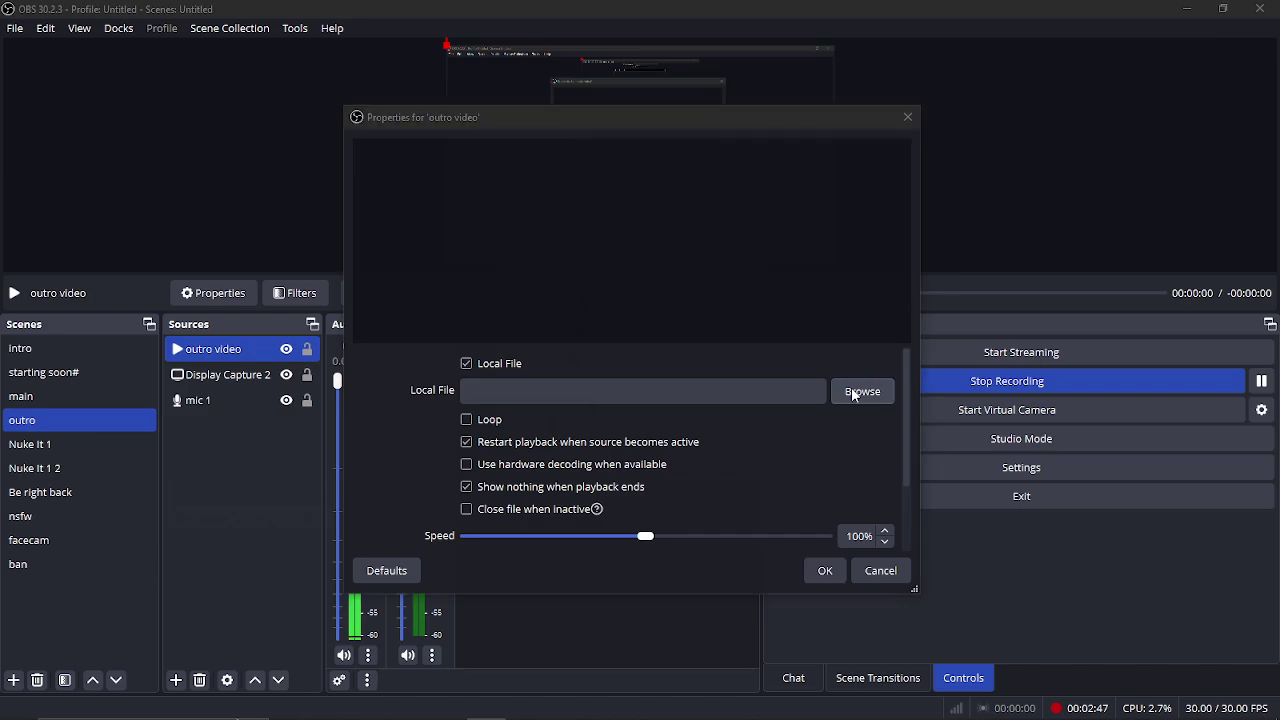
click(109, 477)
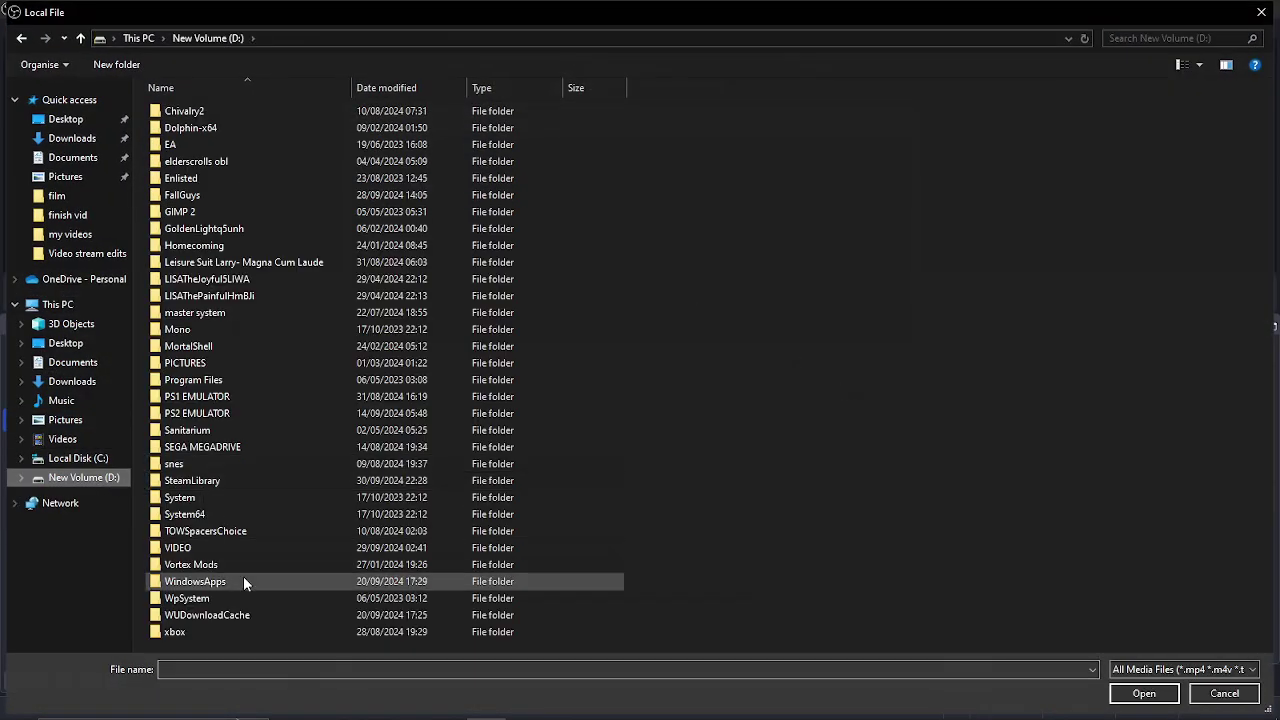
double_click(229, 547)
double_click(724, 177)
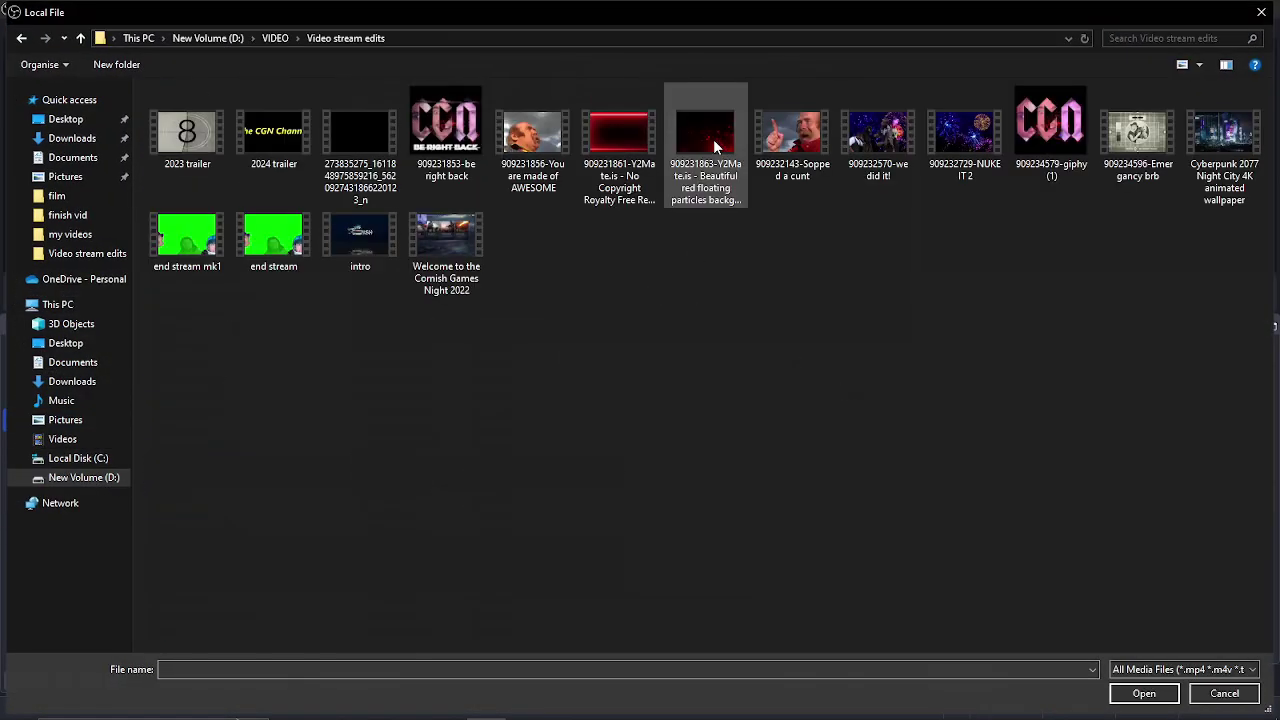
double_click(203, 250)
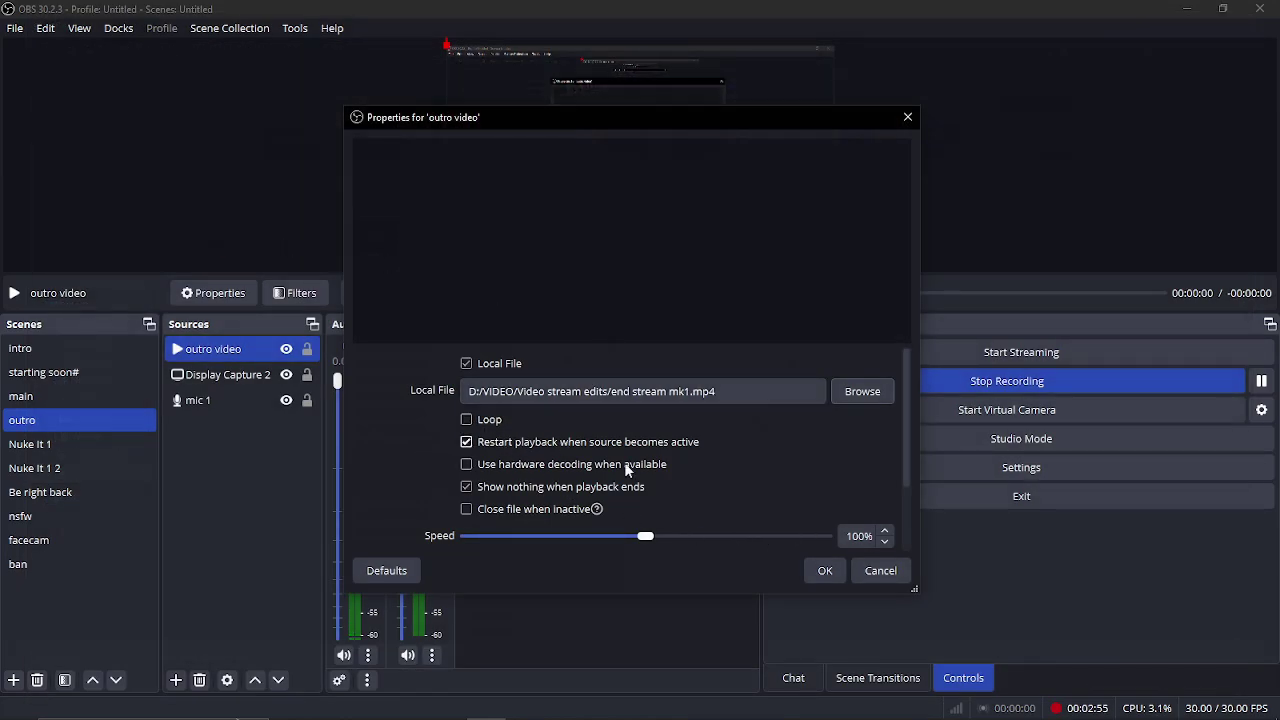
mouse_move(591, 123)
mouse_down()
mouse_move(944, 186)
mouse_move(740, 152)
mouse_up()
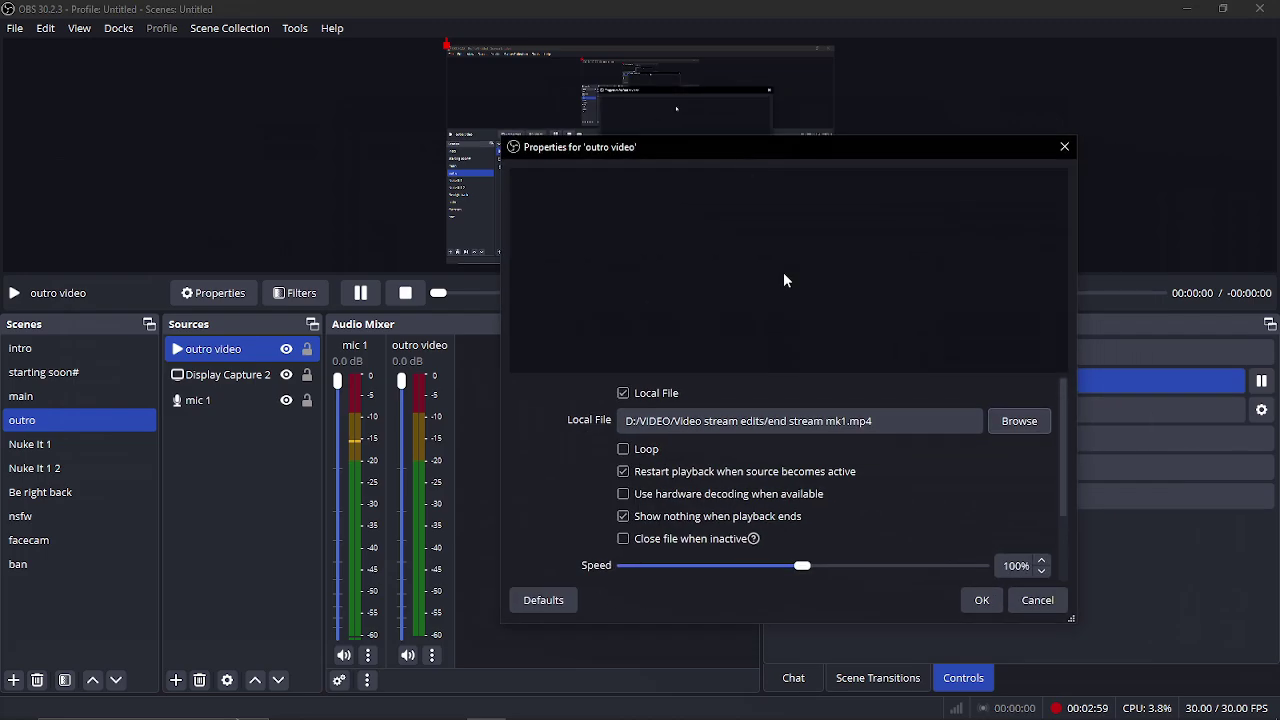
click(976, 605)
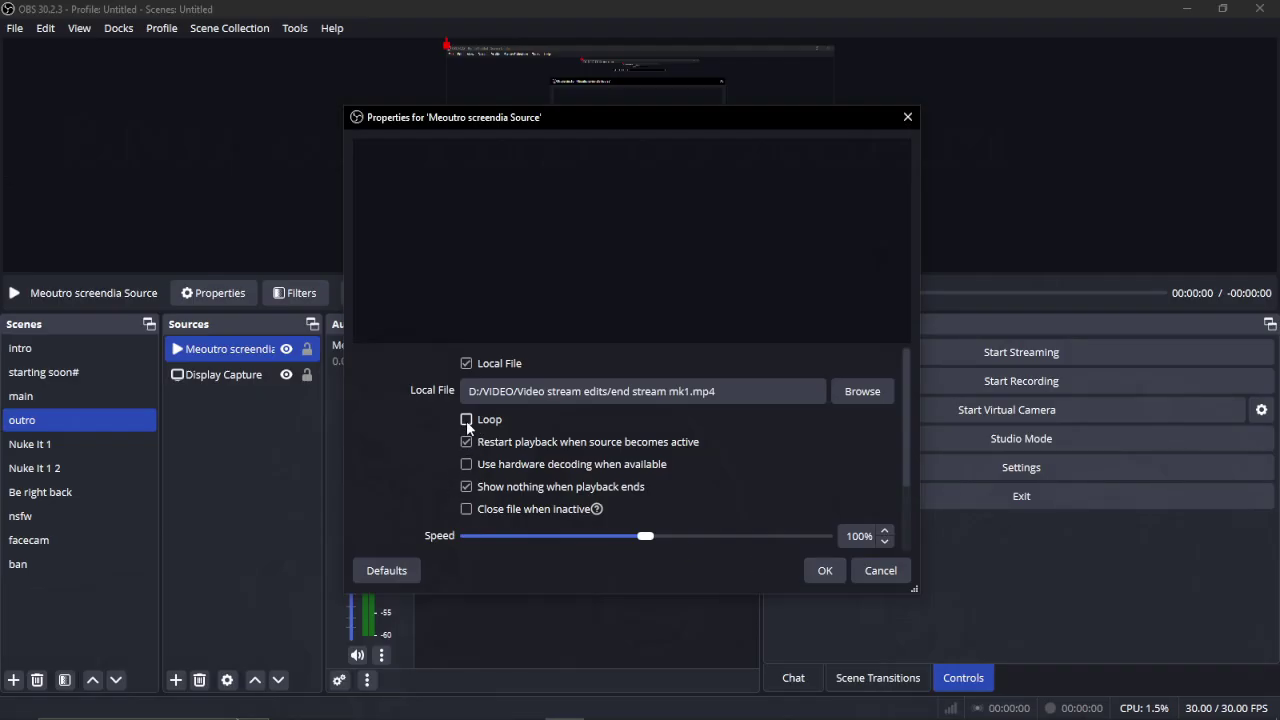
Turn on Loop for the outro video and stretch it across the whole canvas
click(466, 420)
click(825, 571)
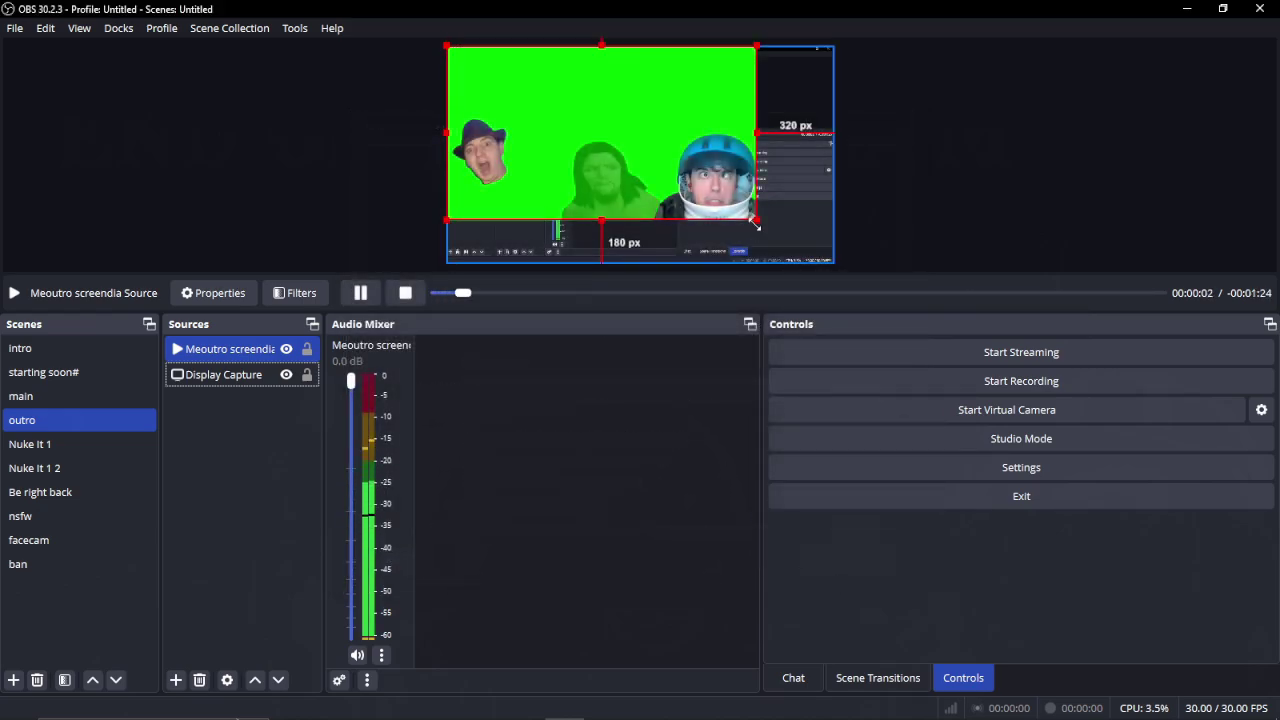
drag(755, 218, 835, 262)
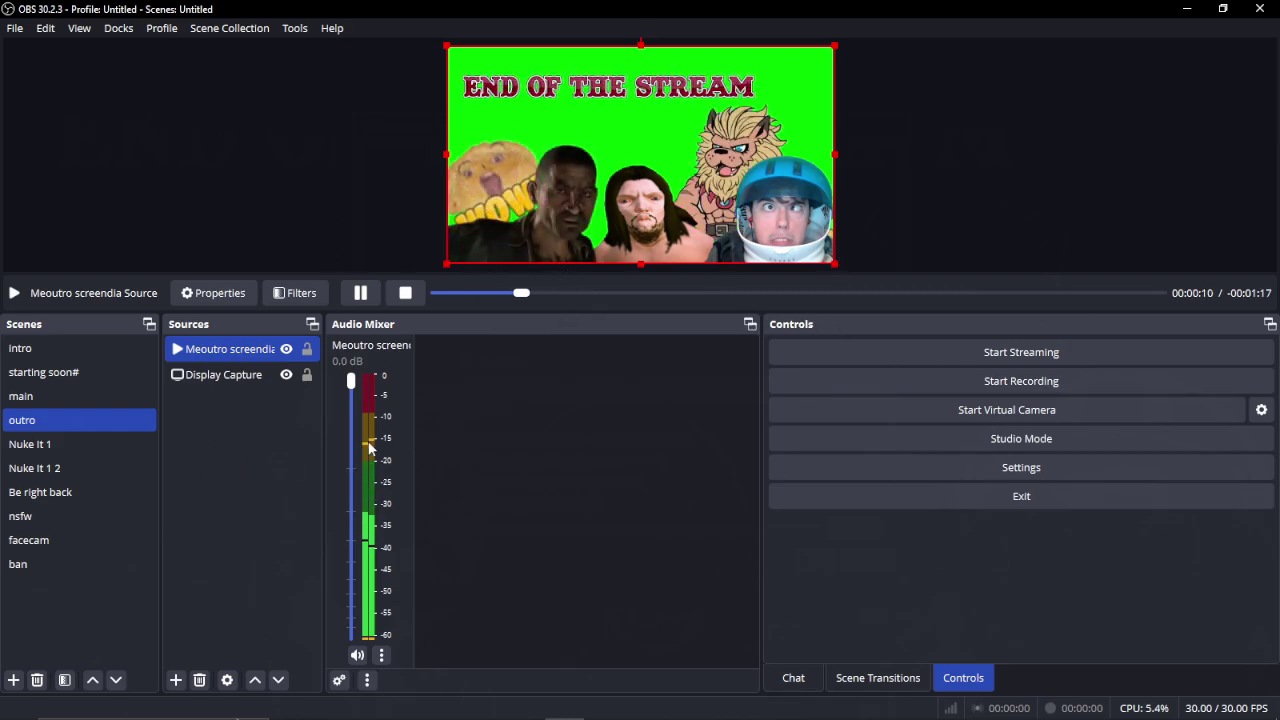
Add a Chroma Key effect filter to the outro video source
right_click(222, 356)
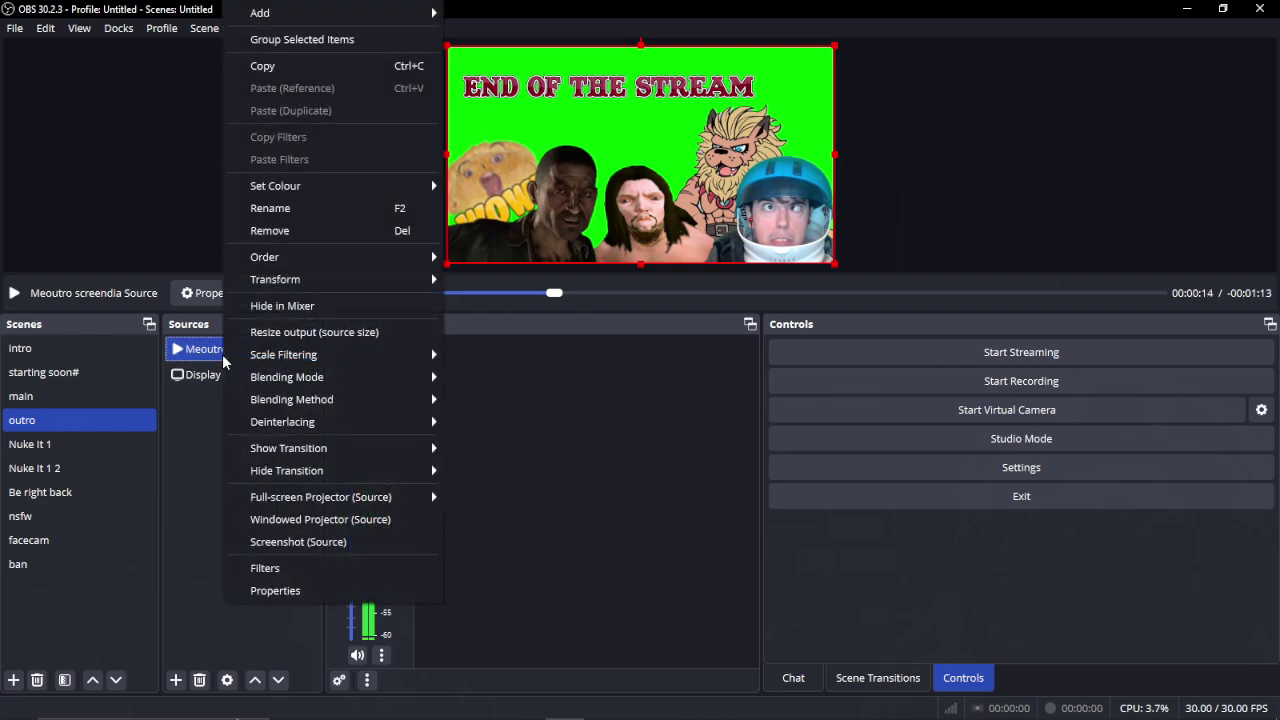
click(273, 567)
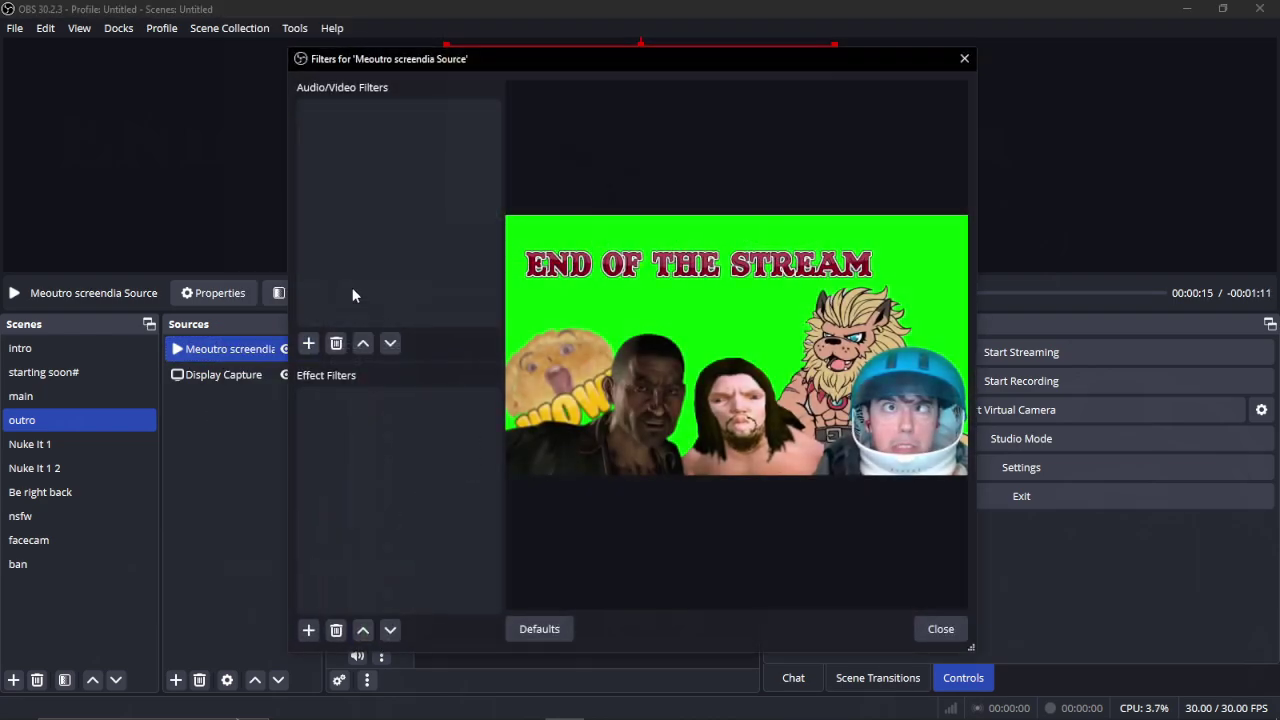
click(308, 635)
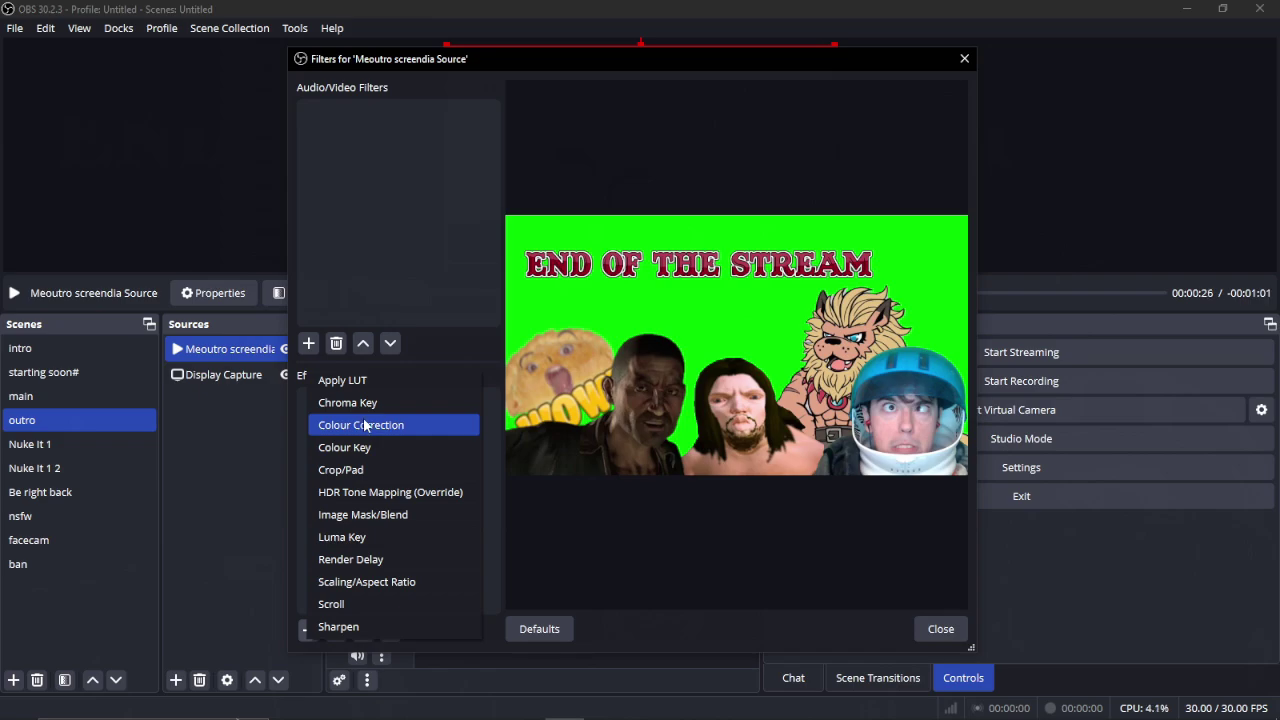
click(372, 403)
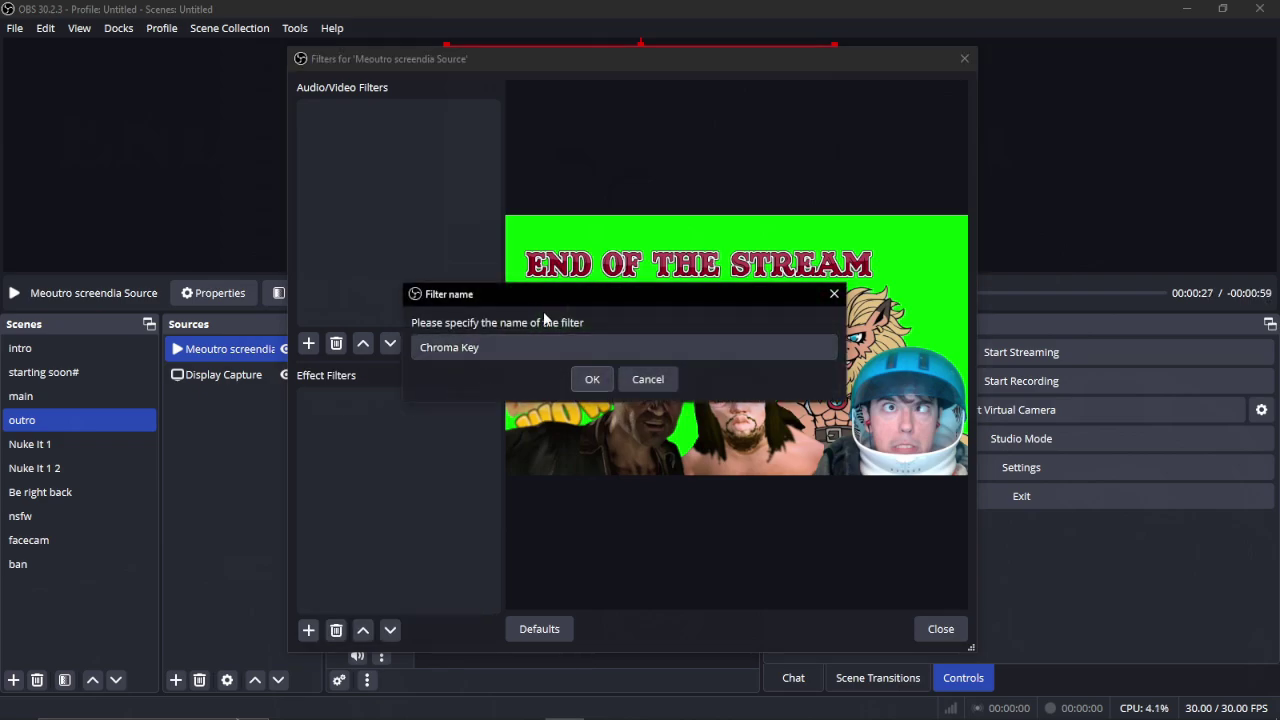
click(591, 378)
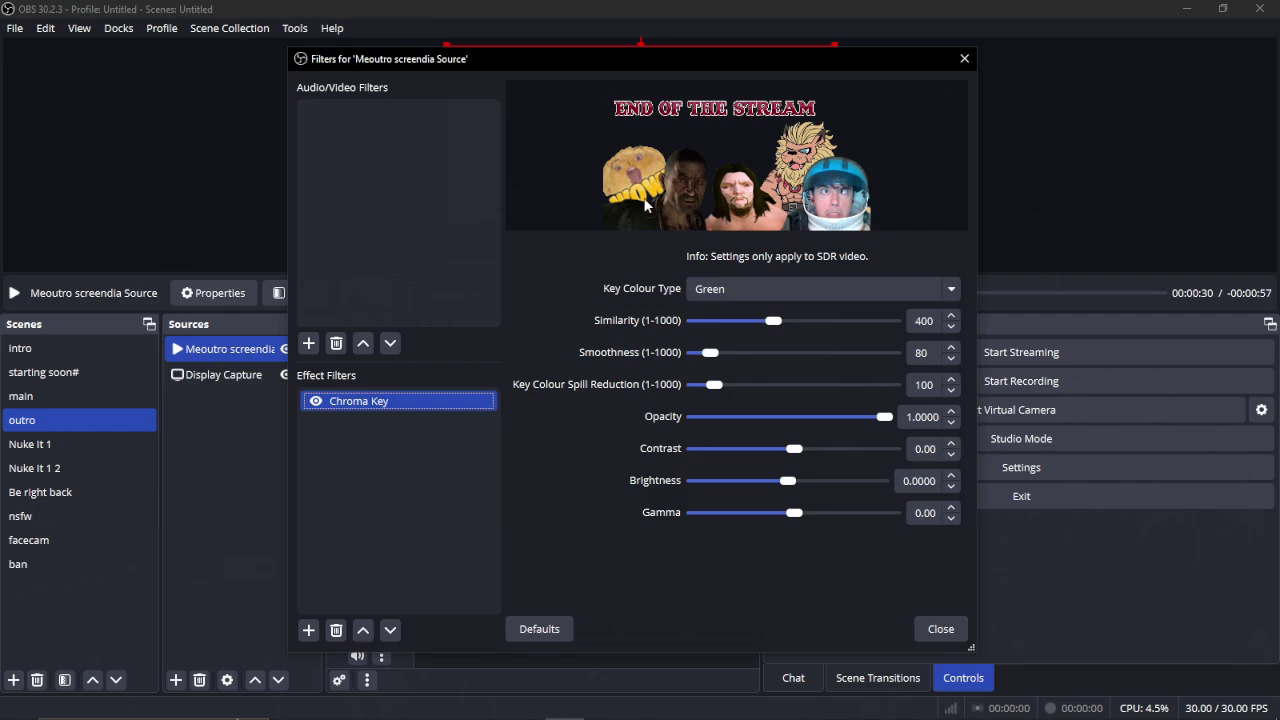
Check the keyed result in the preview, close Filters, then restart and pause the video
mouse_move(756, 66)
mouse_down()
mouse_move(722, 86)
mouse_move(375, 503)
mouse_move(478, 383)
mouse_move(472, 406)
mouse_up()
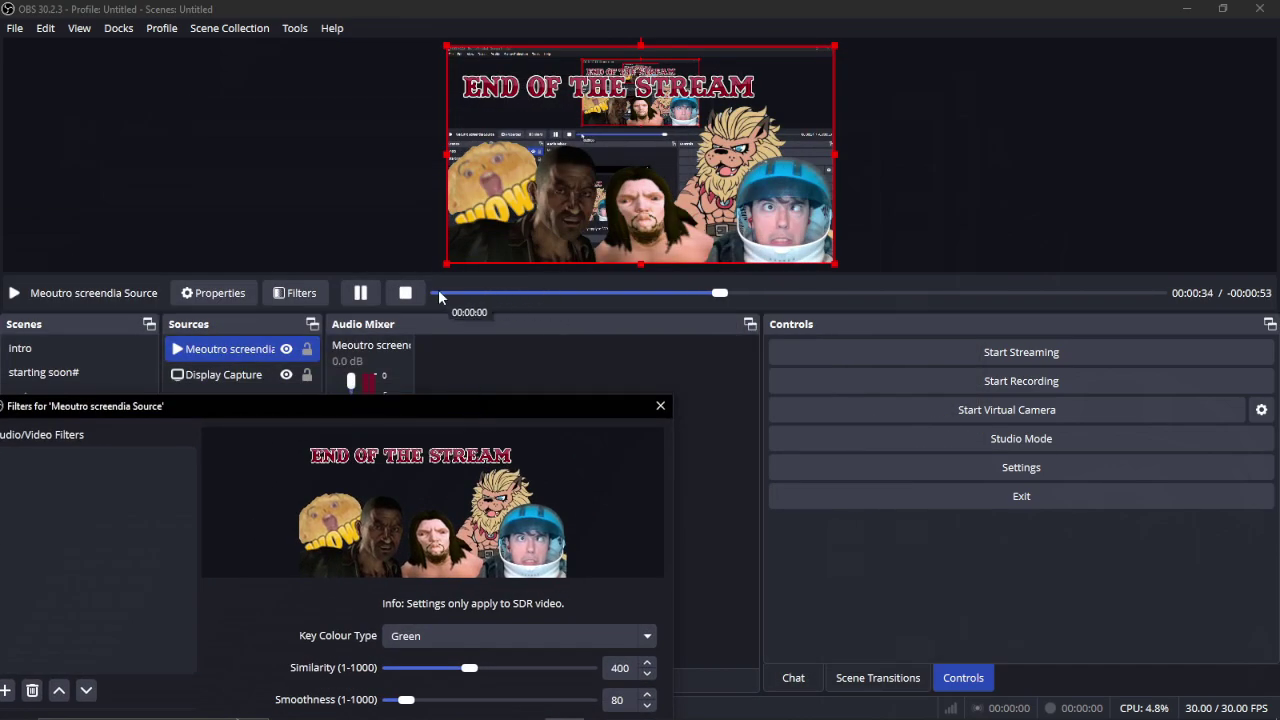
mouse_move(433, 404)
mouse_down()
mouse_move(437, 120)
mouse_move(465, 116)
mouse_up()
click(668, 686)
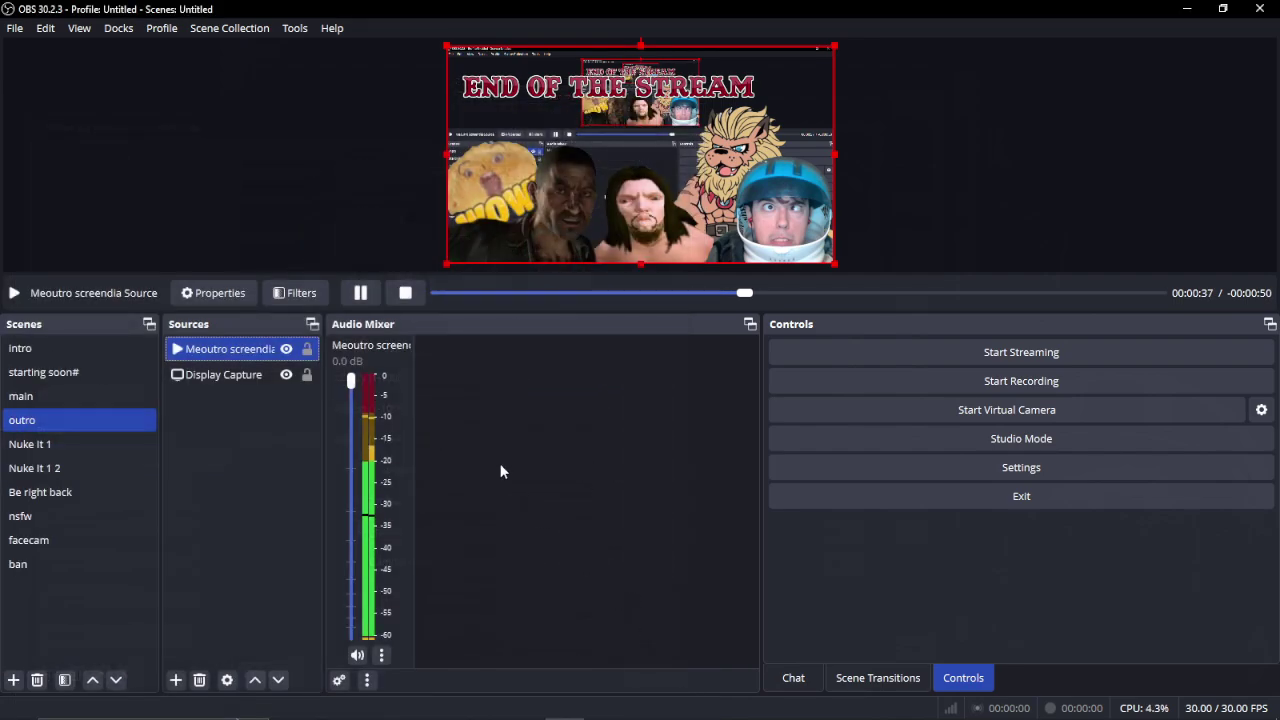
click(452, 294)
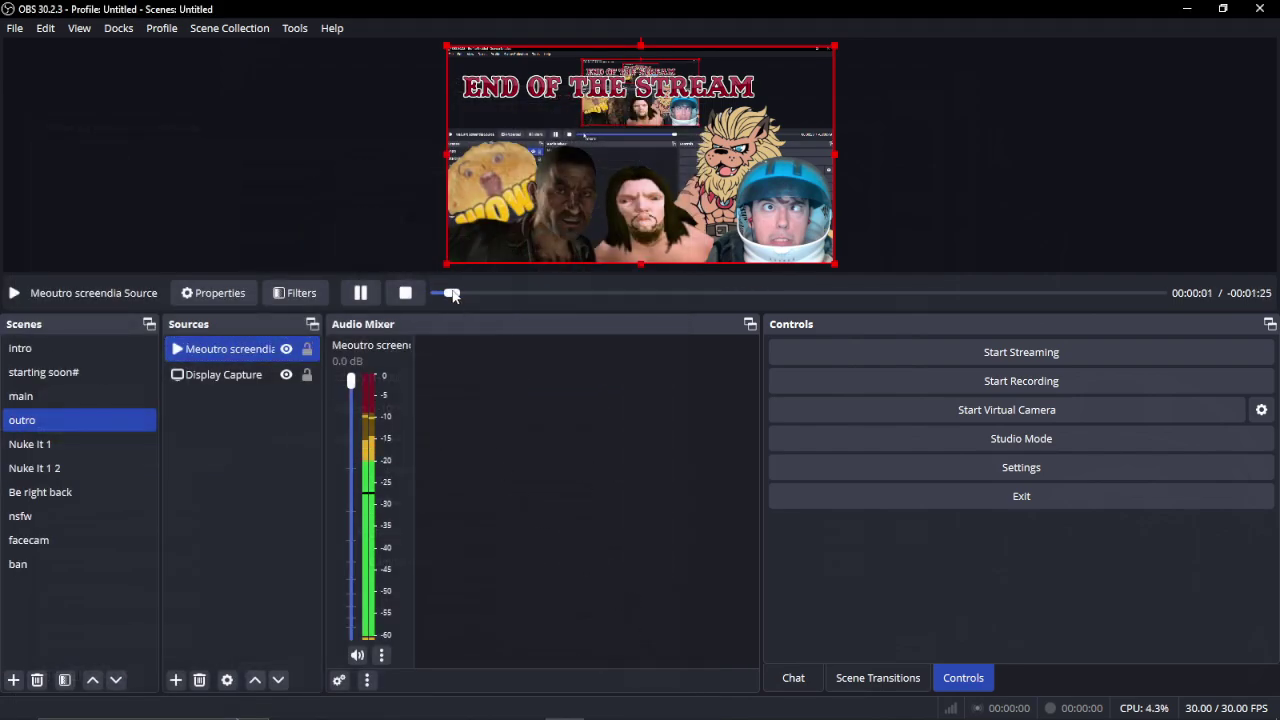
click(366, 294)
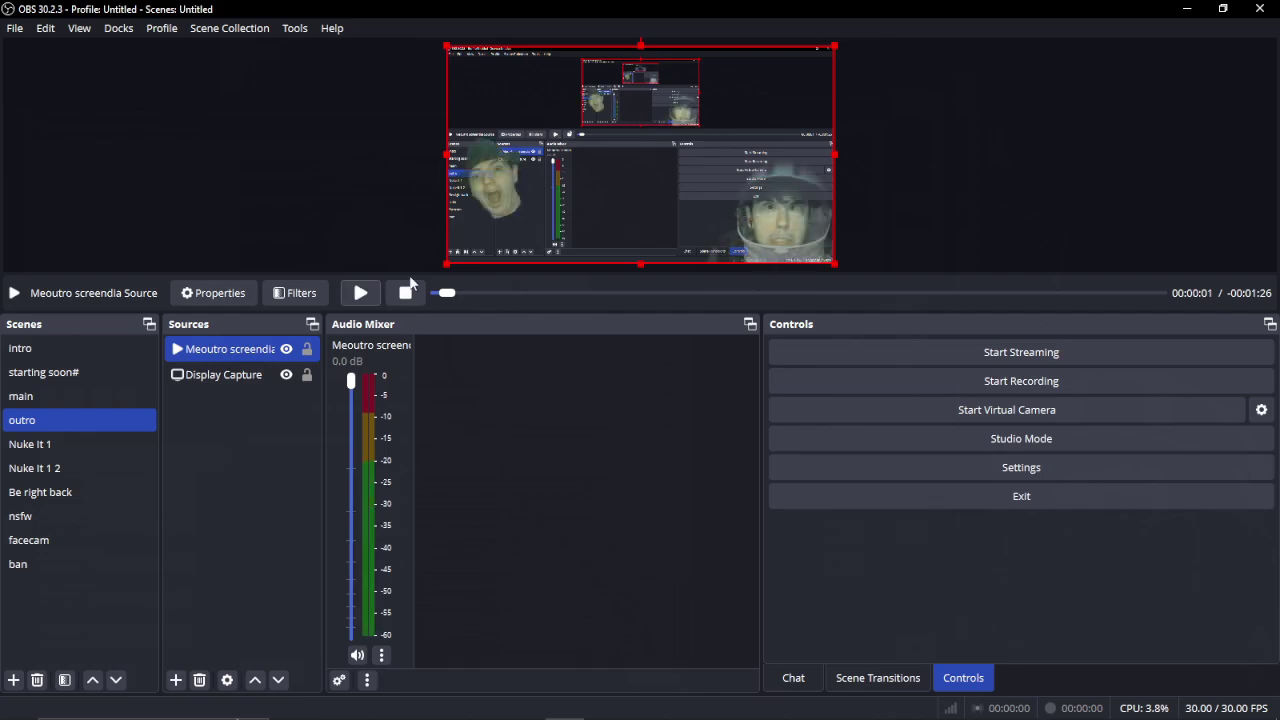
Reopen the outro video's filters and review the Chroma Key settings
right_click(226, 357)
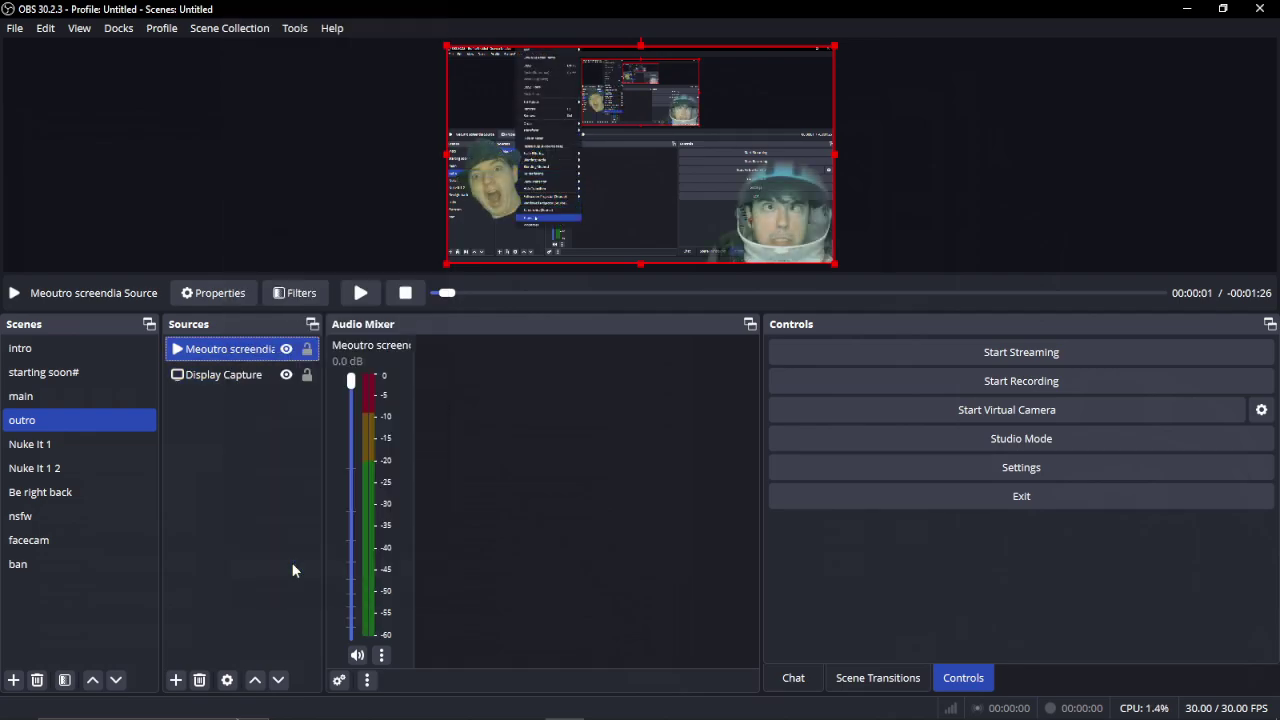
click(291, 569)
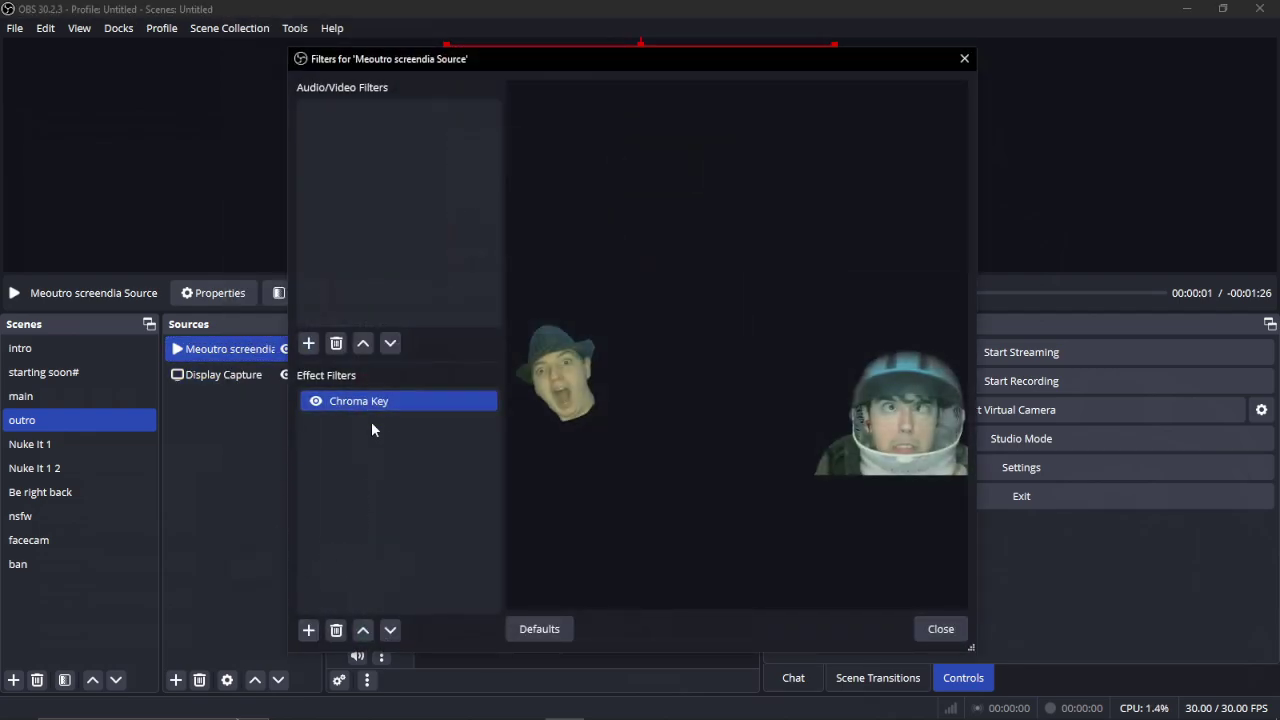
click(395, 398)
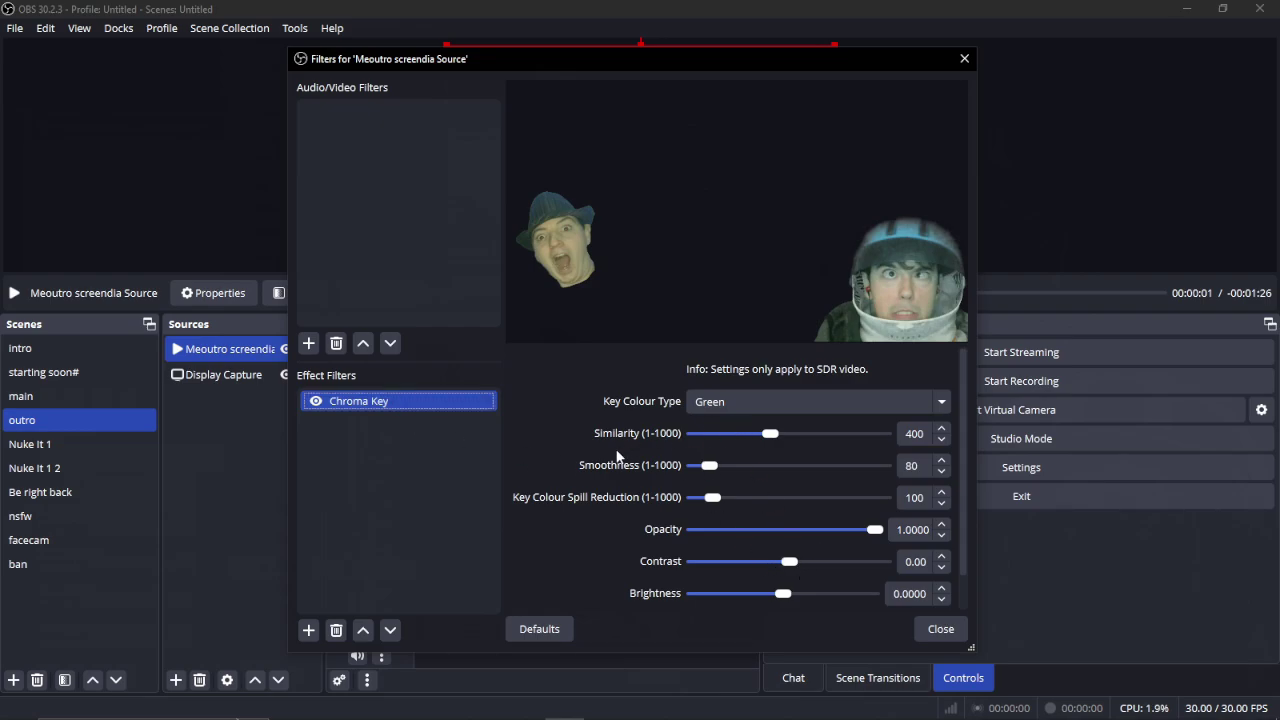
scroll(612, 558, down, 1)
Add a Colour Correction filter with Saturation -0.62 and Contrast -0.12, then close Filters
right_click(358, 449)
mouse_move(400, 459)
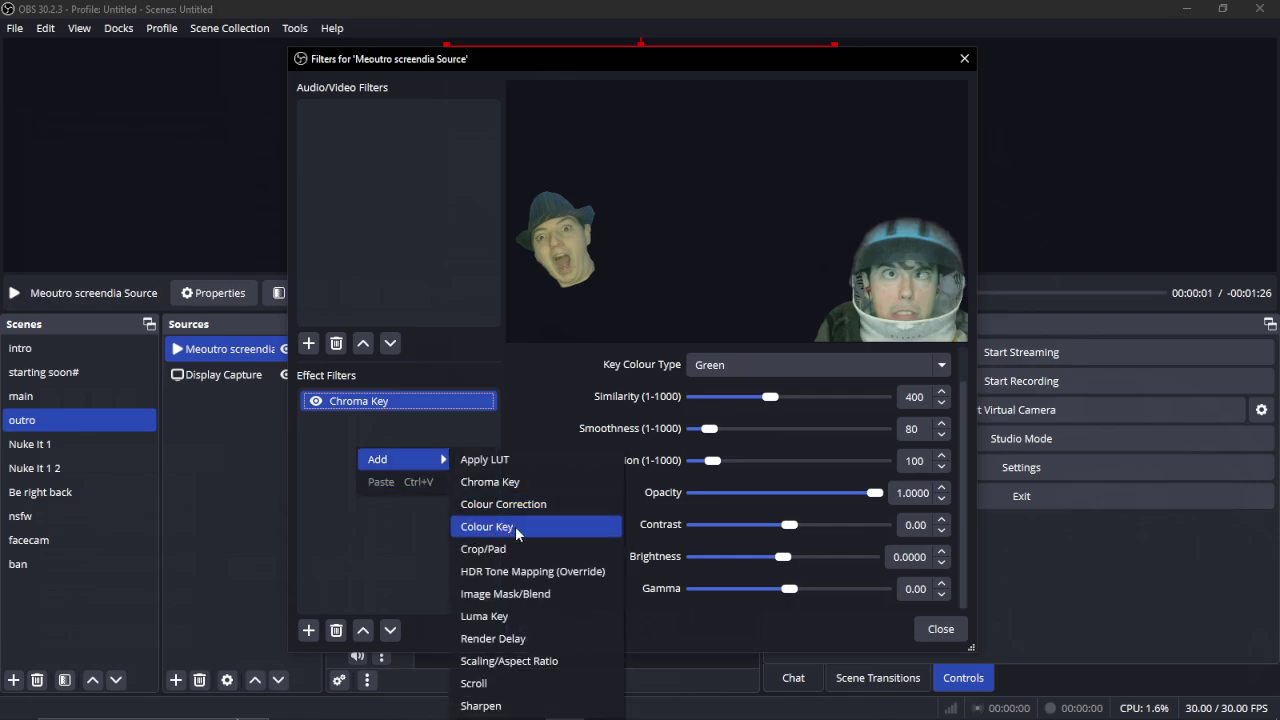
click(539, 505)
click(589, 380)
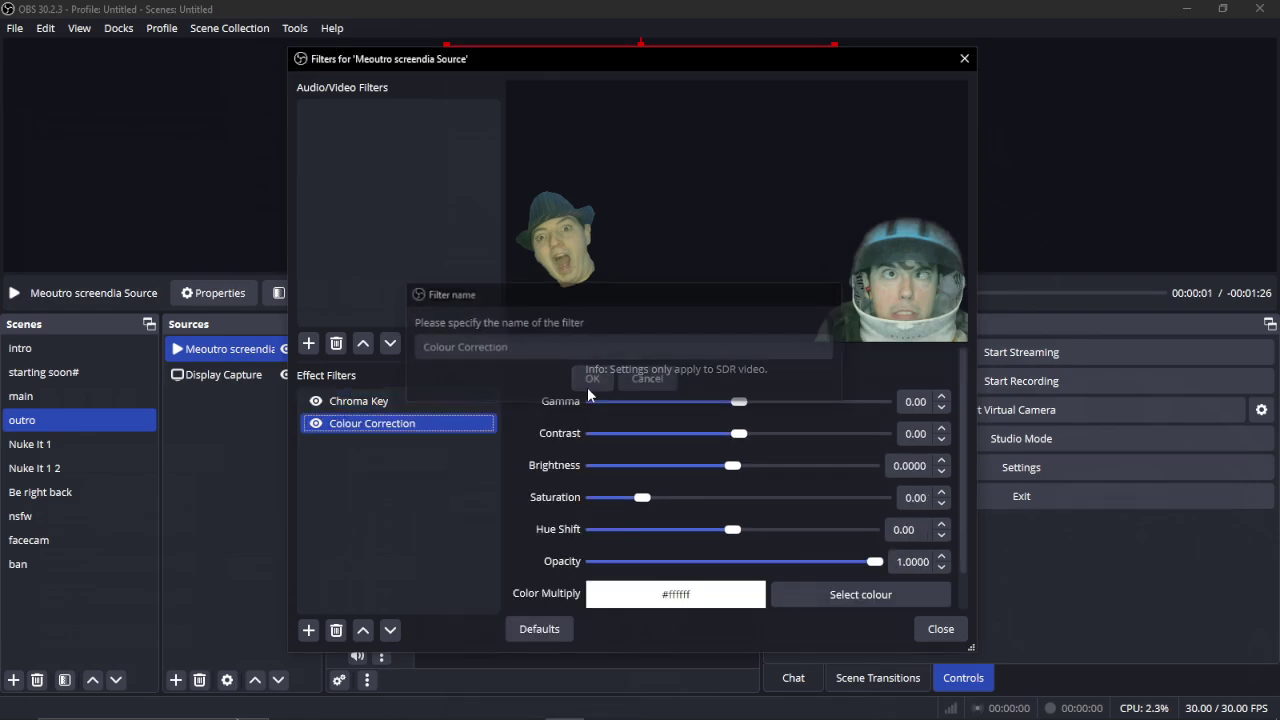
drag(643, 497, 639, 498)
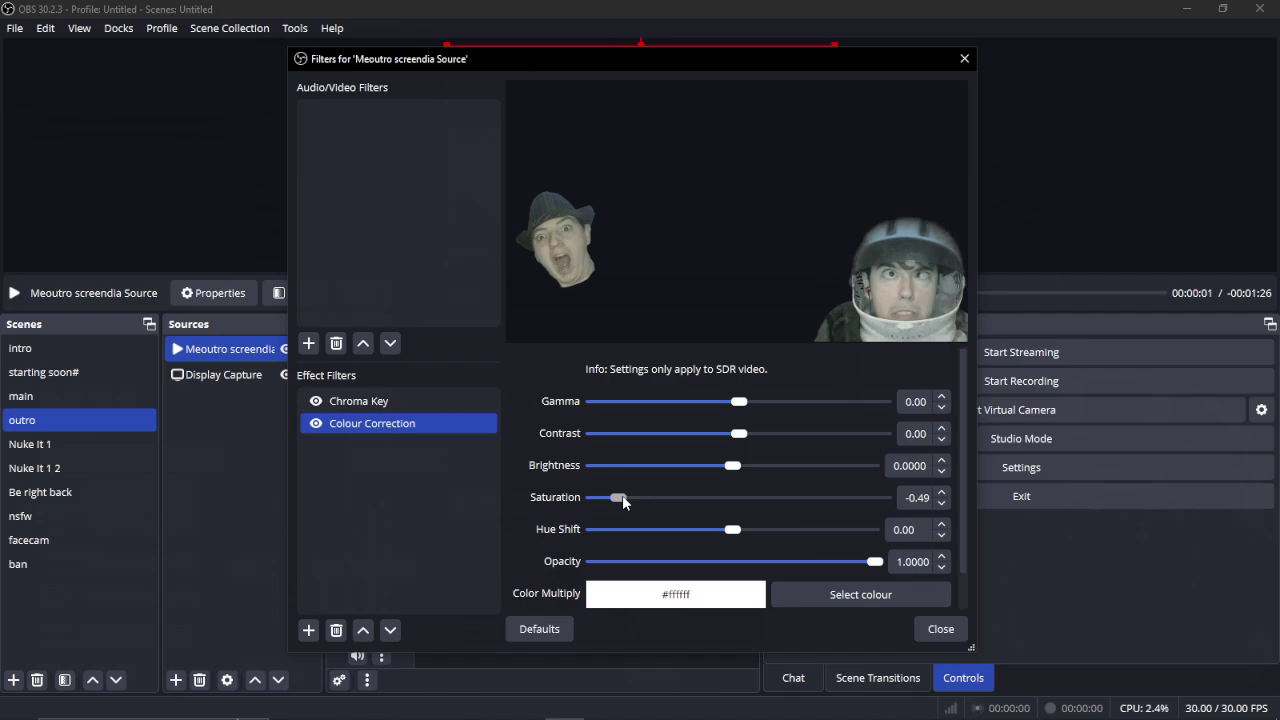
drag(621, 502, 617, 502)
drag(731, 472, 735, 436)
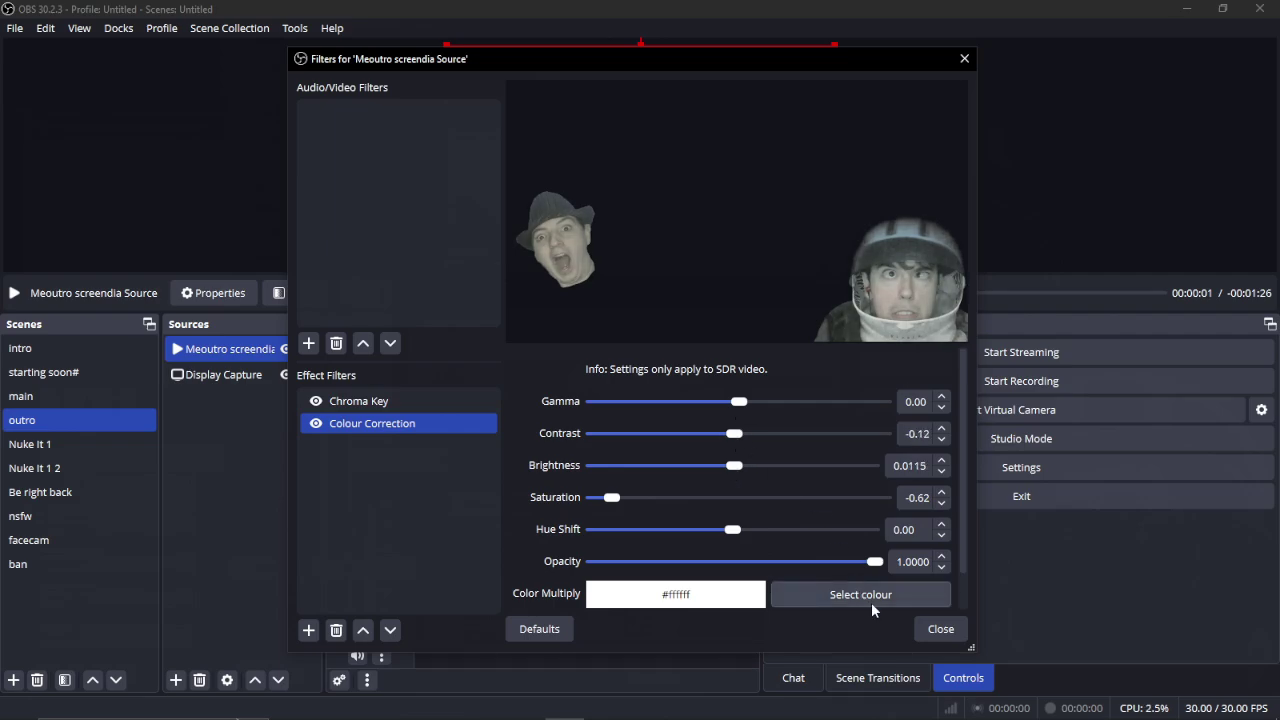
click(940, 630)
Stop and restart the outro media, pausing it at 00:00:09 on the End of the Stream frame
click(407, 293)
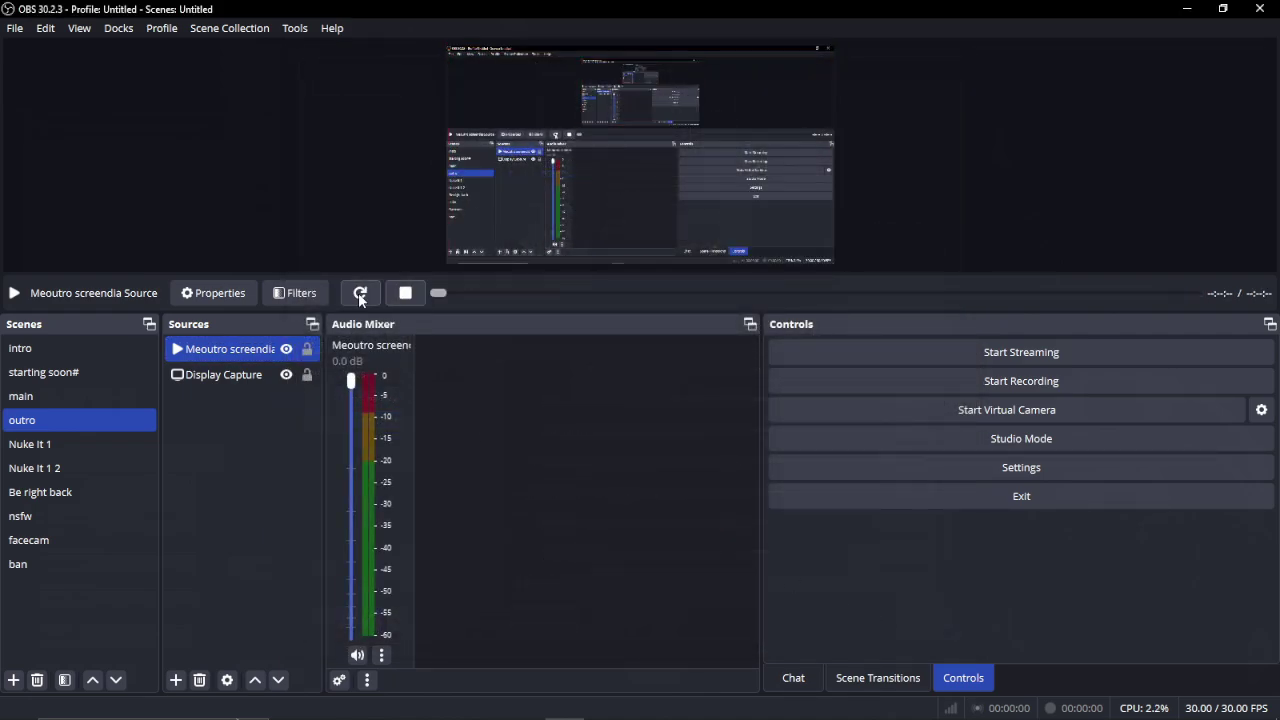
click(360, 293)
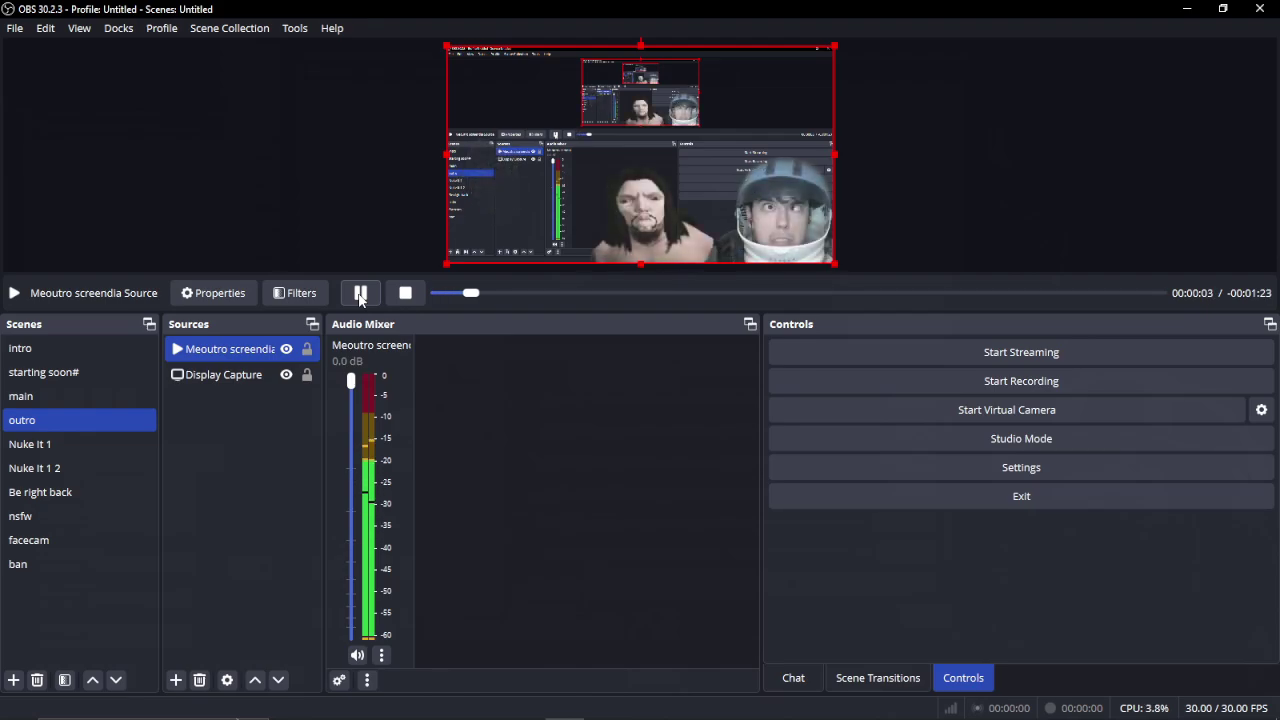
click(360, 293)
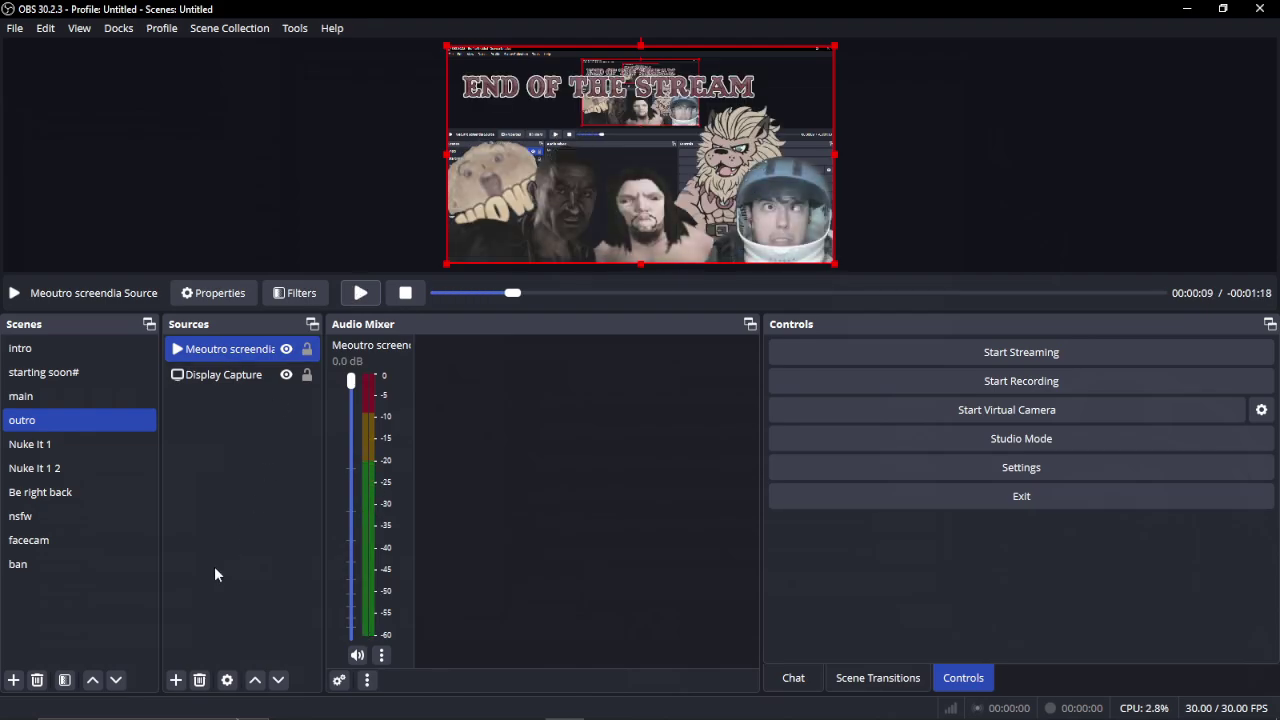
click(178, 680)
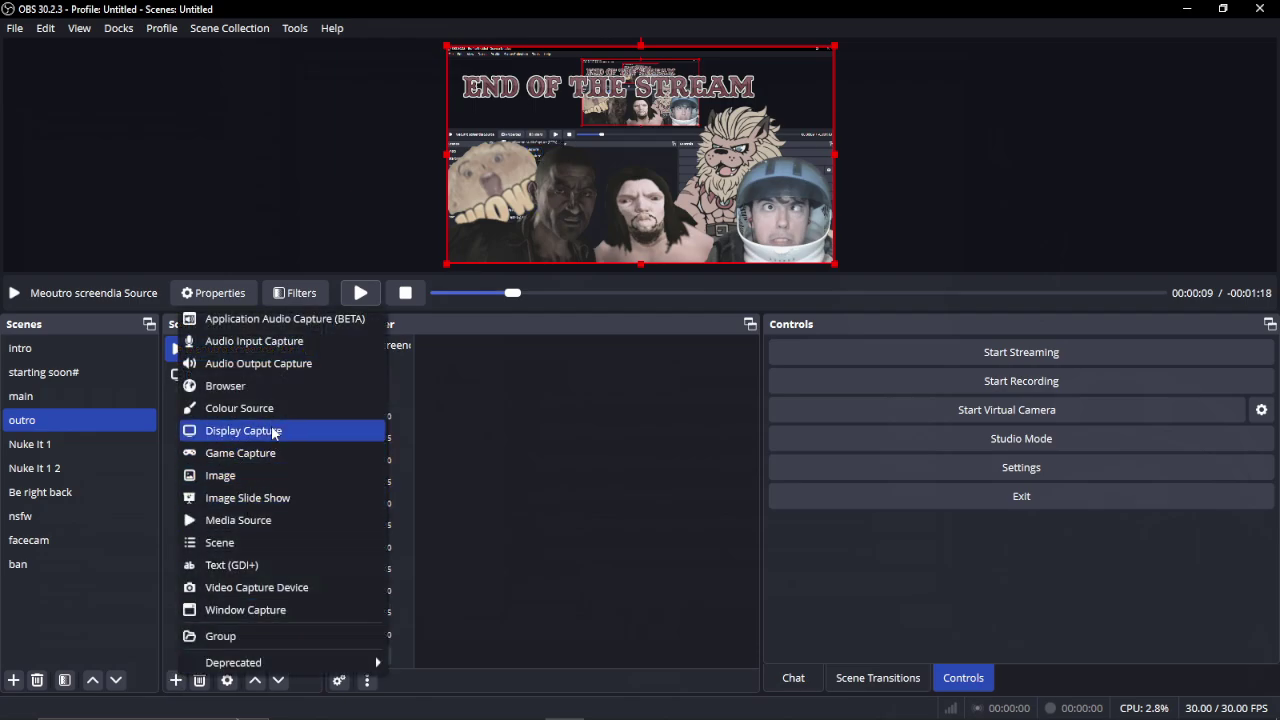
click(493, 563)
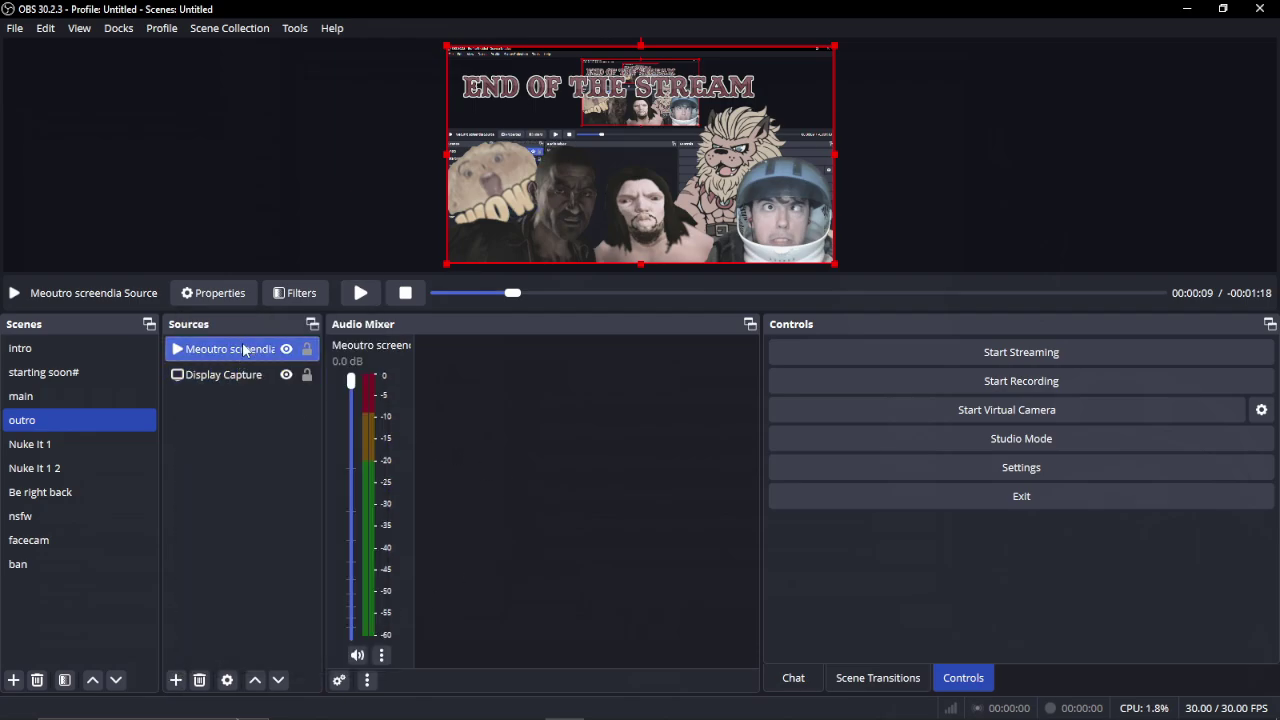
Delete the outro media source and create an Image source named 'random'
key(Delete)
click(730, 385)
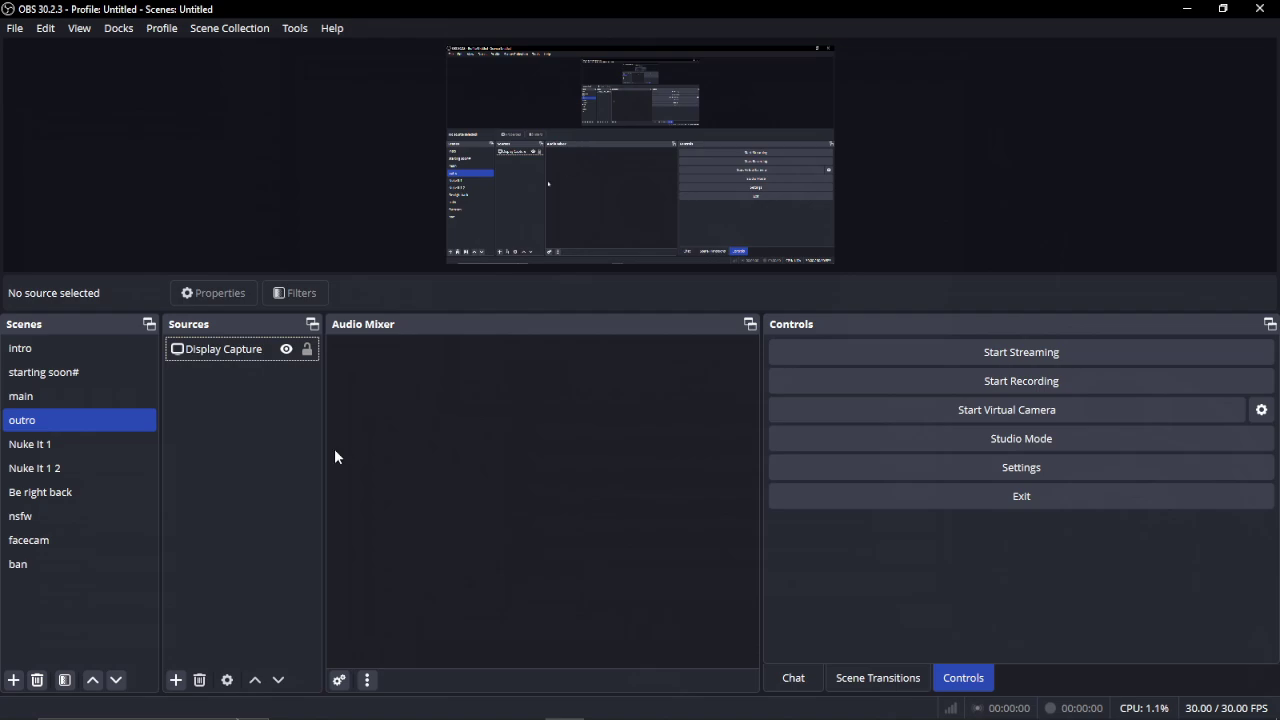
click(176, 684)
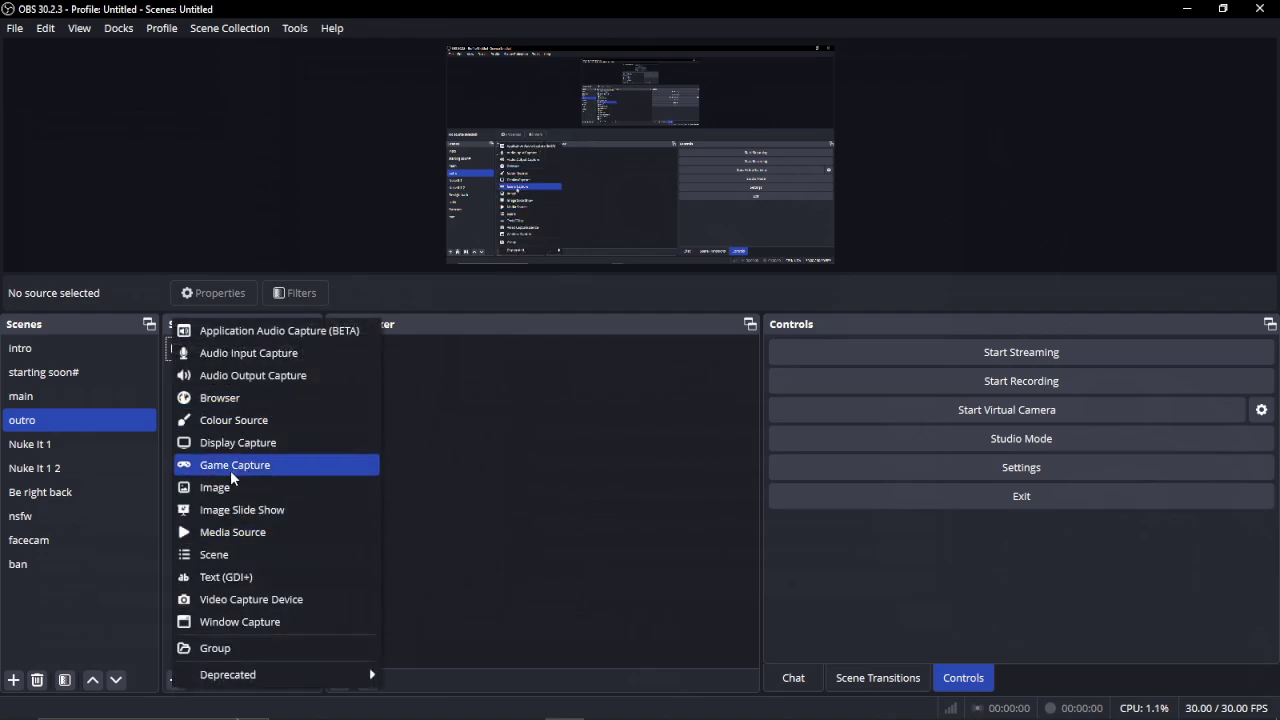
click(226, 490)
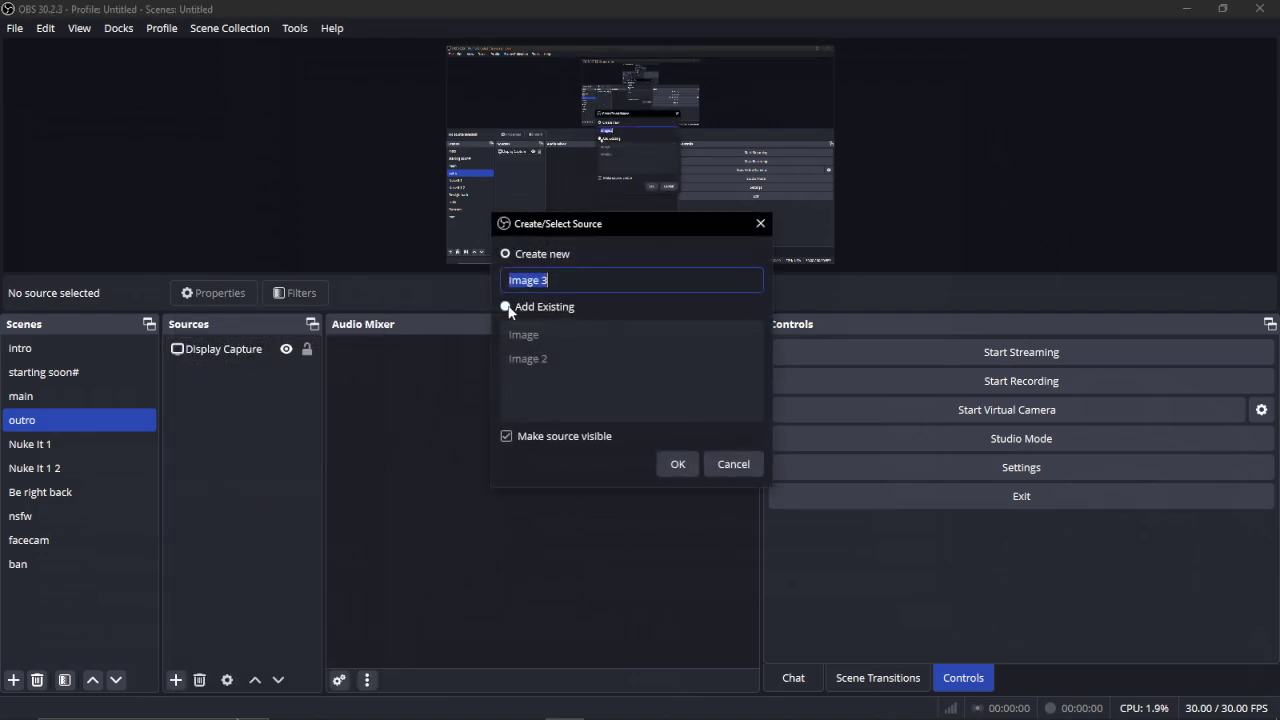
text(rand)
text(om)
key(Return)
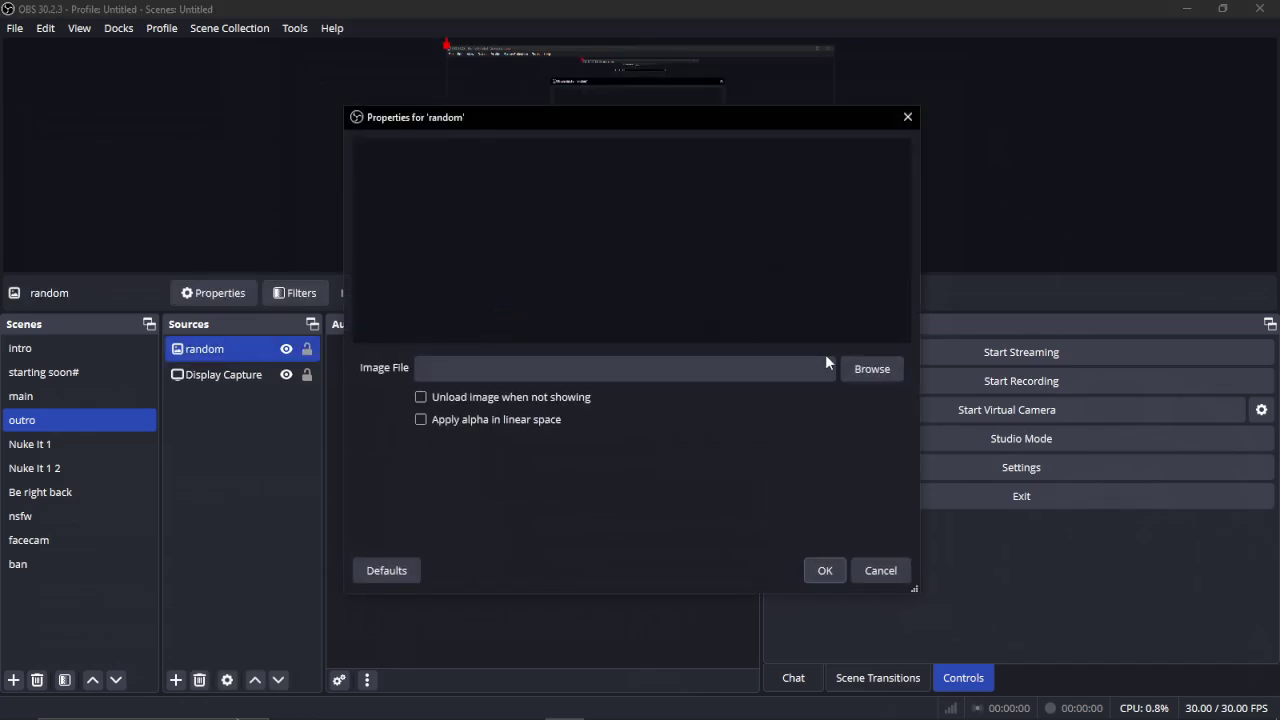
Set the random image to the shouting face picture from D:\PICTURES\Edit pic projects
click(859, 369)
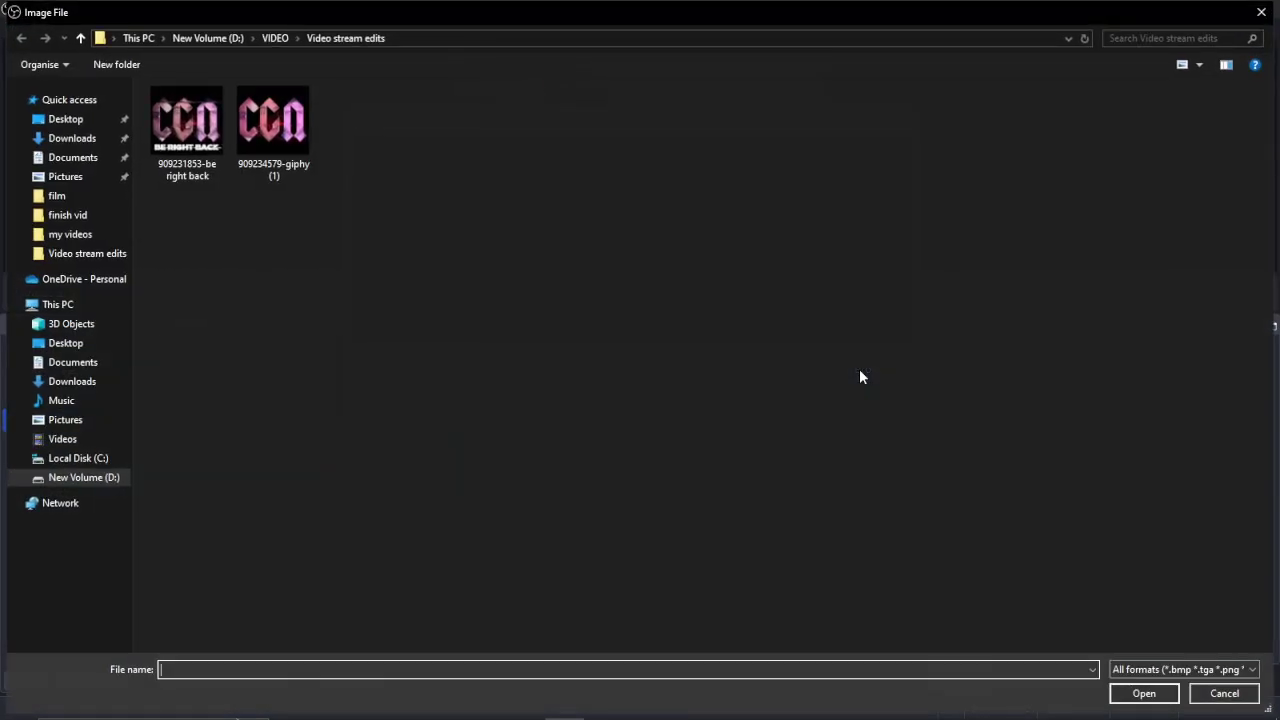
click(88, 477)
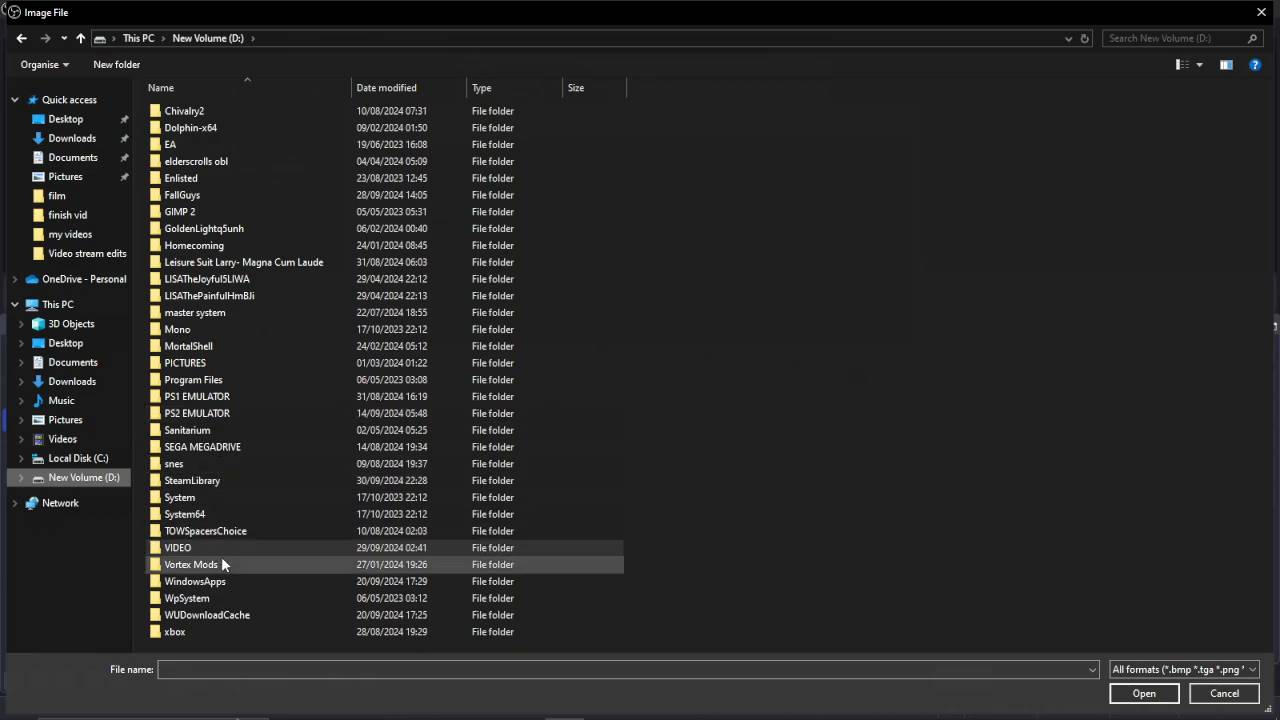
click(226, 366)
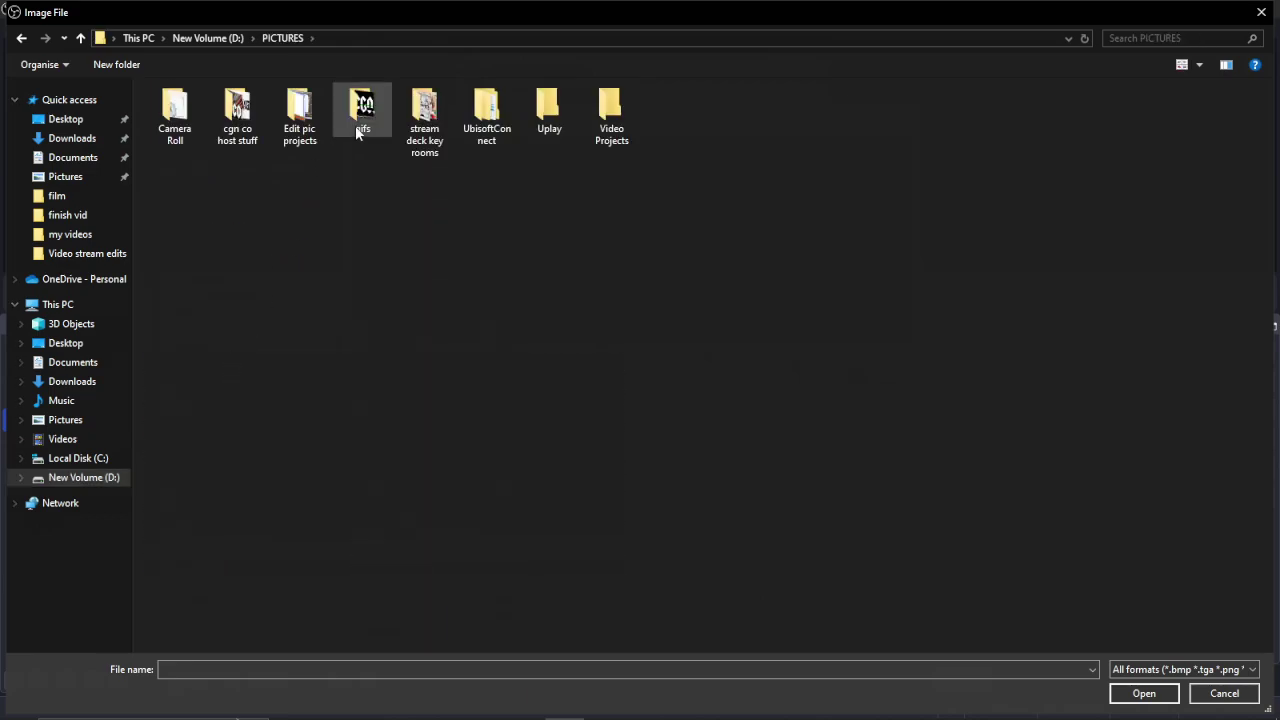
double_click(238, 112)
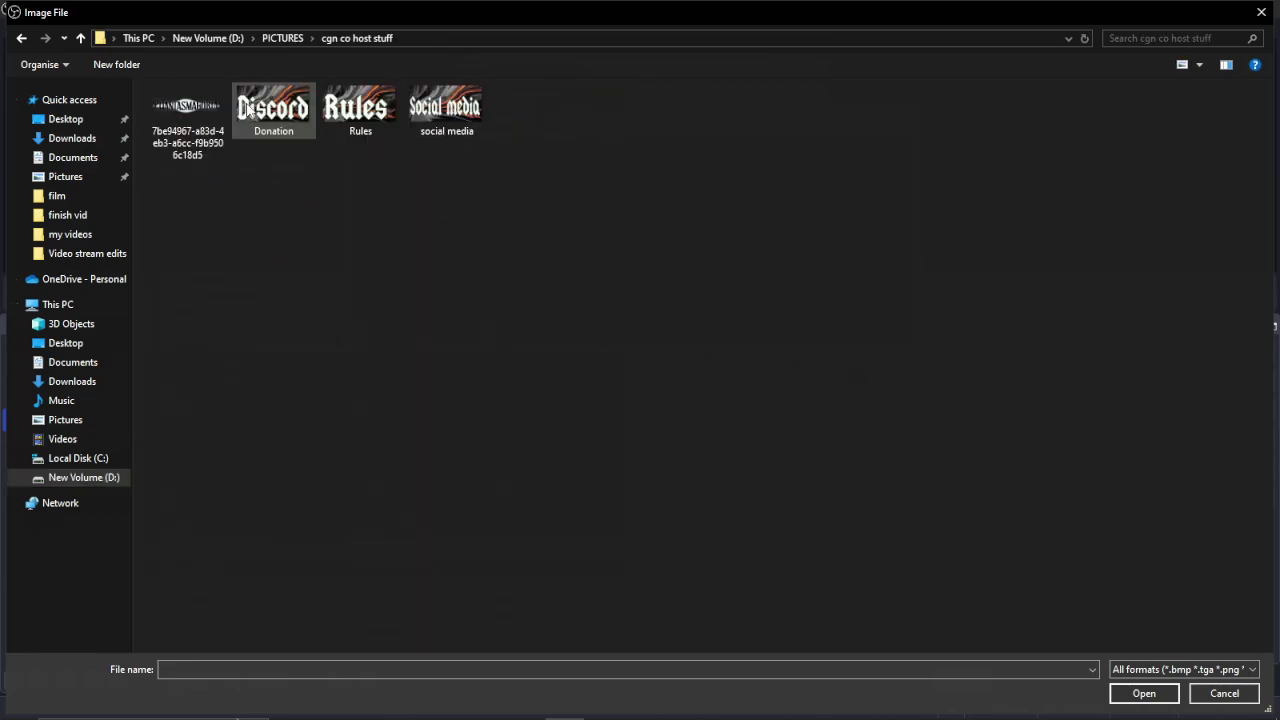
click(19, 39)
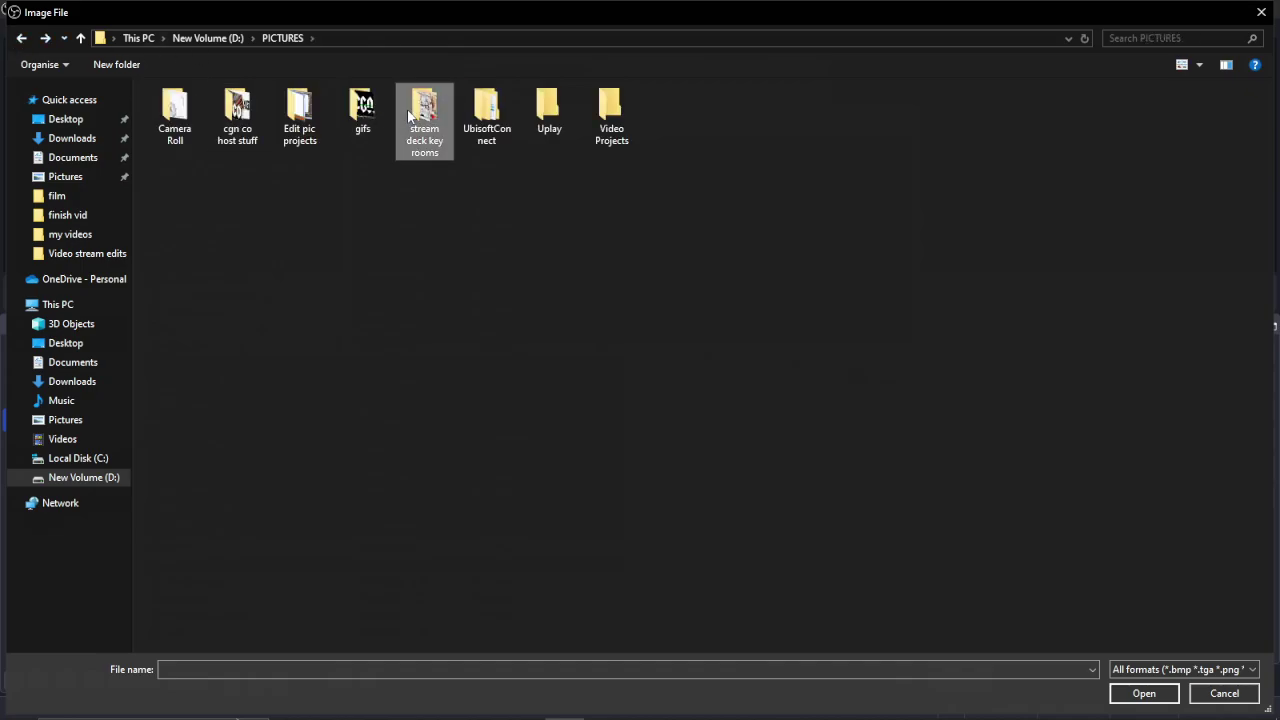
double_click(298, 108)
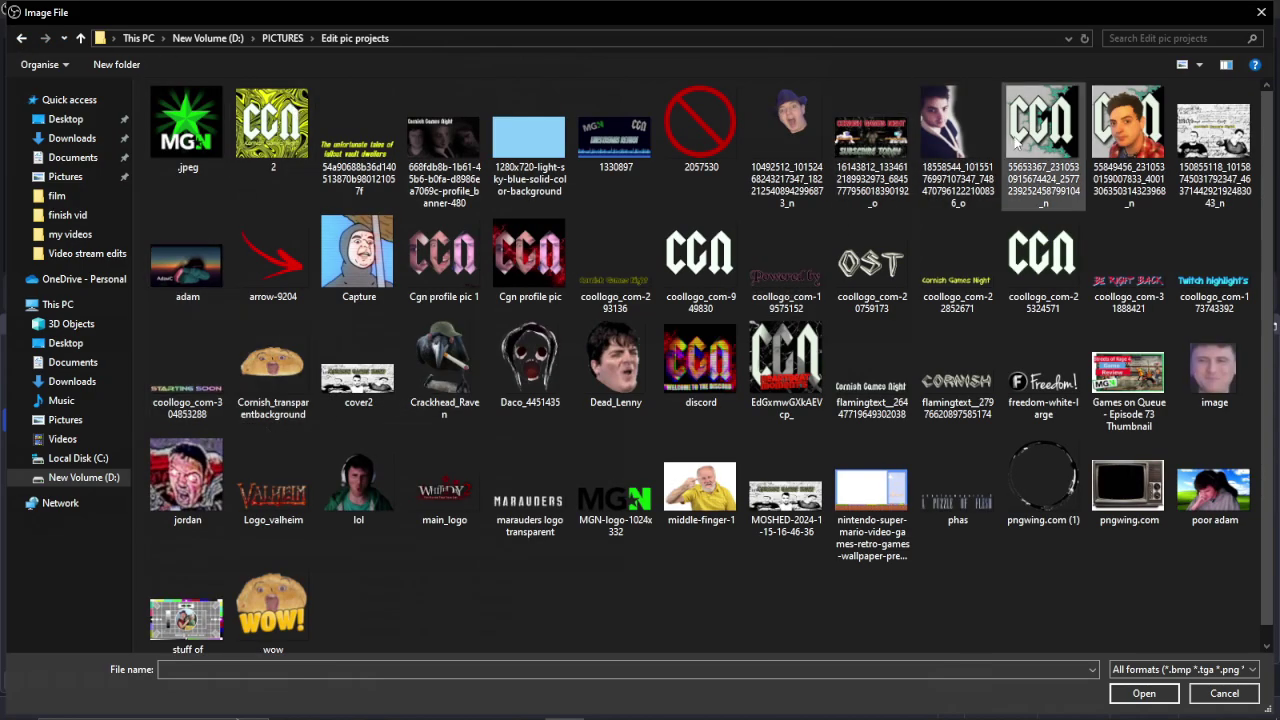
double_click(799, 139)
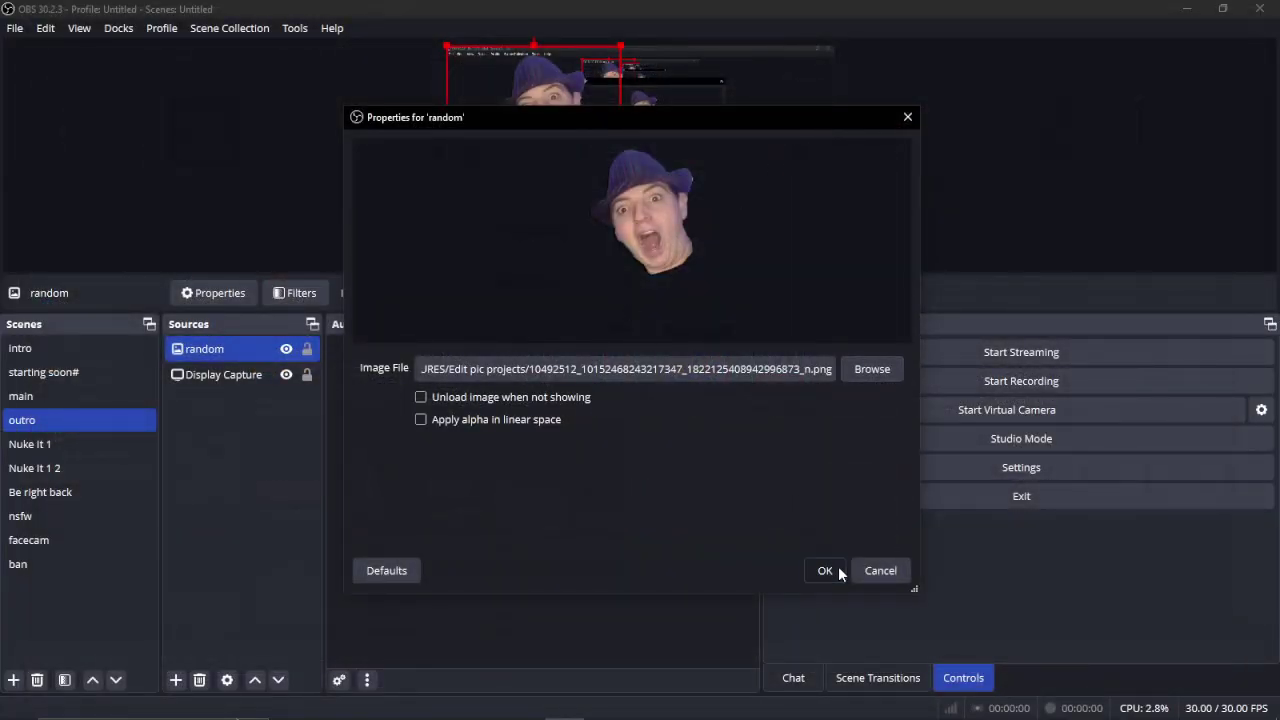
click(825, 570)
Reposition the random image in the preview, then delete the random source
mouse_move(536, 110)
mouse_down()
mouse_move(655, 185)
mouse_move(767, 210)
mouse_up()
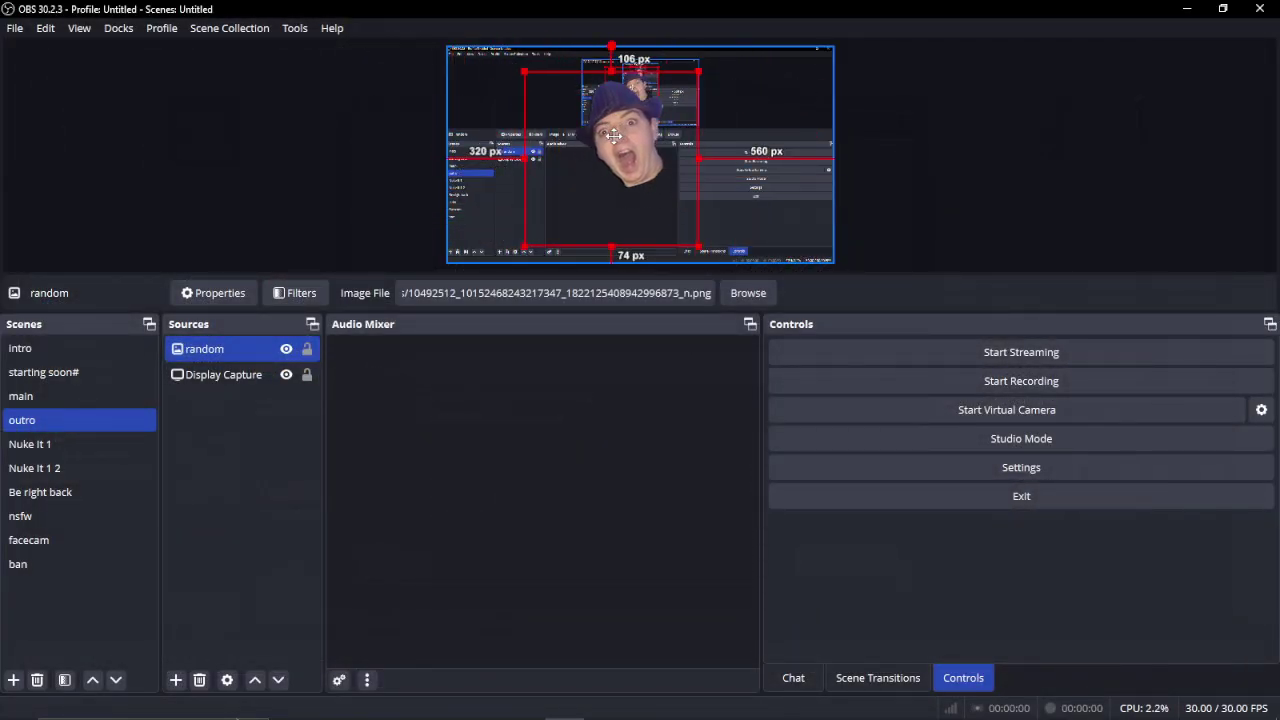
drag(767, 210, 616, 135)
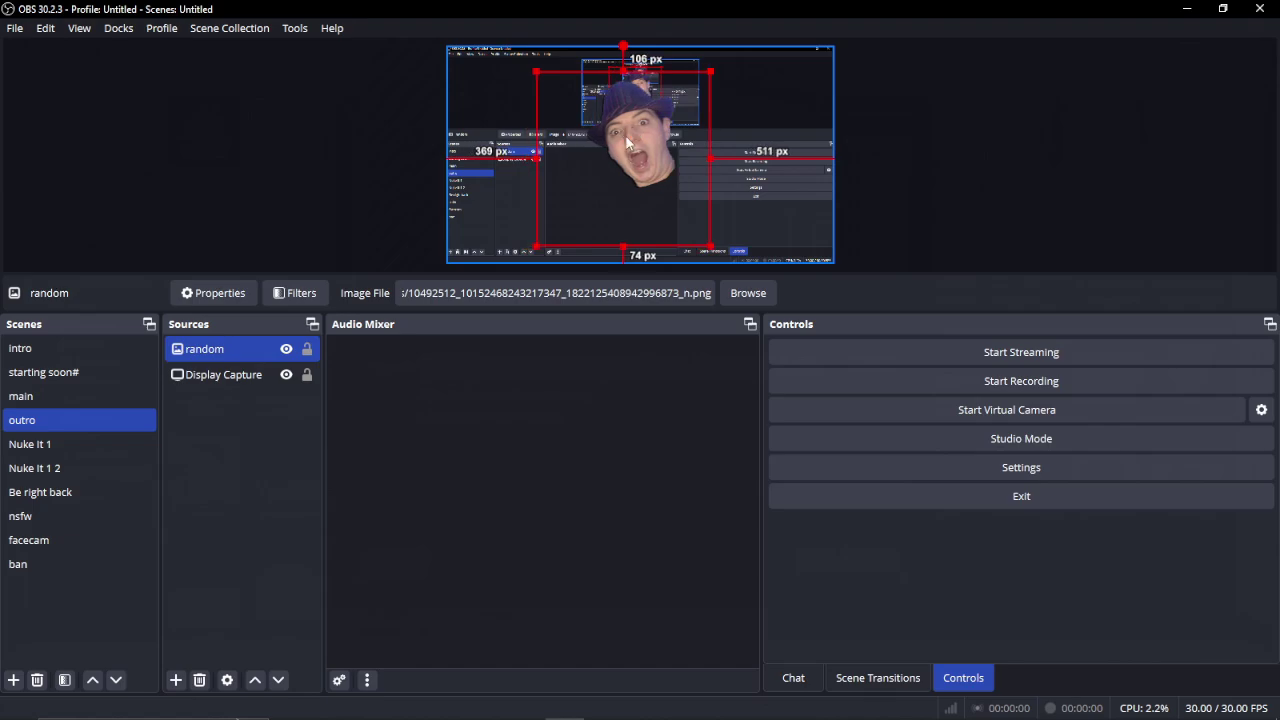
double_click(222, 355)
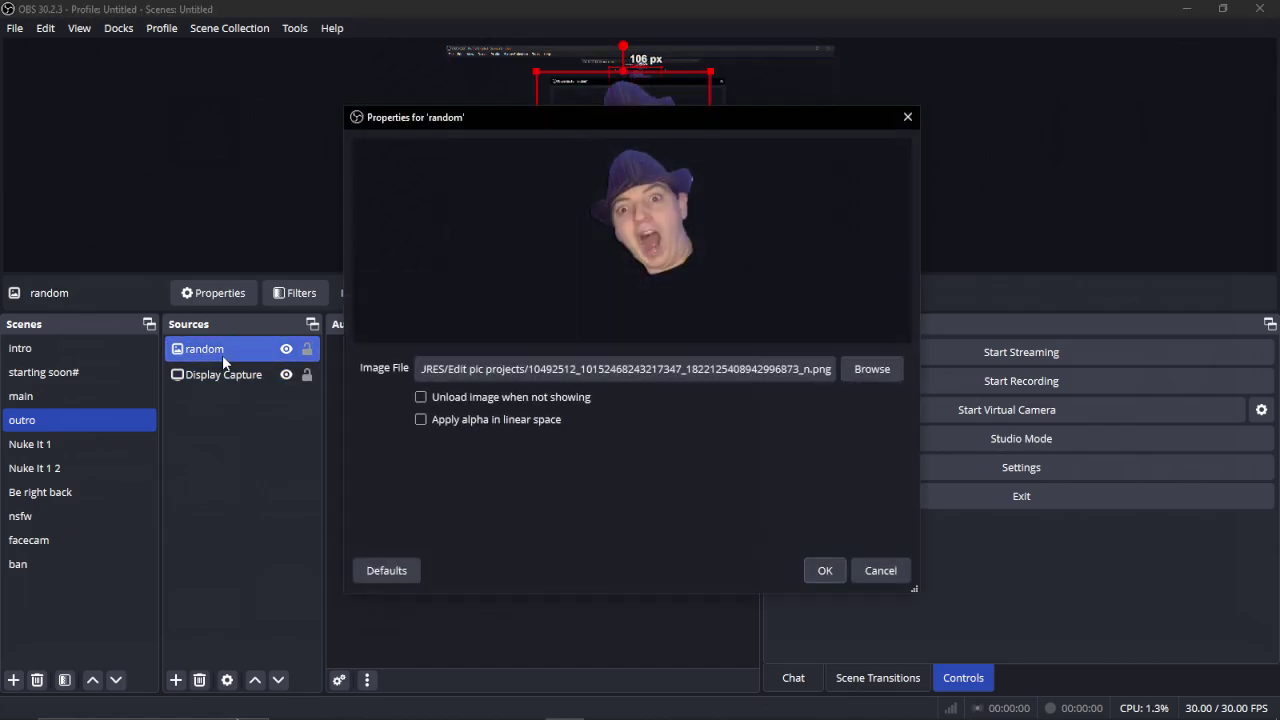
click(882, 573)
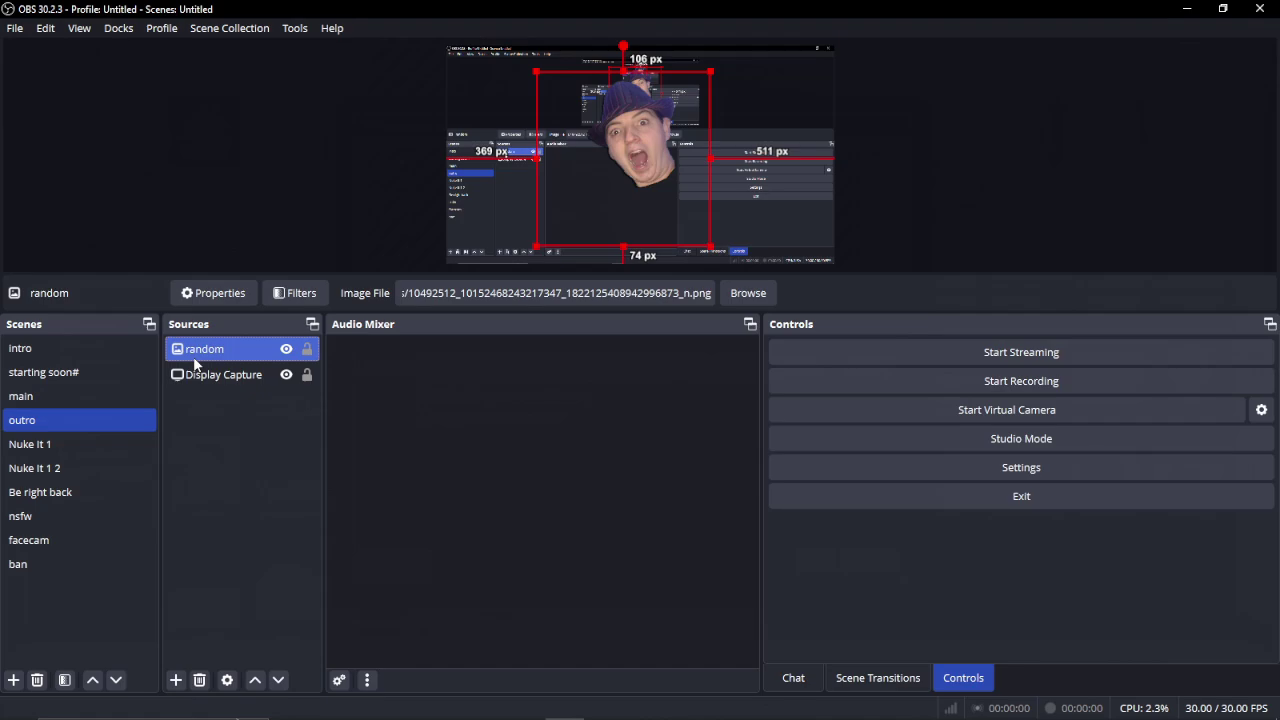
key(Delete)
click(703, 380)
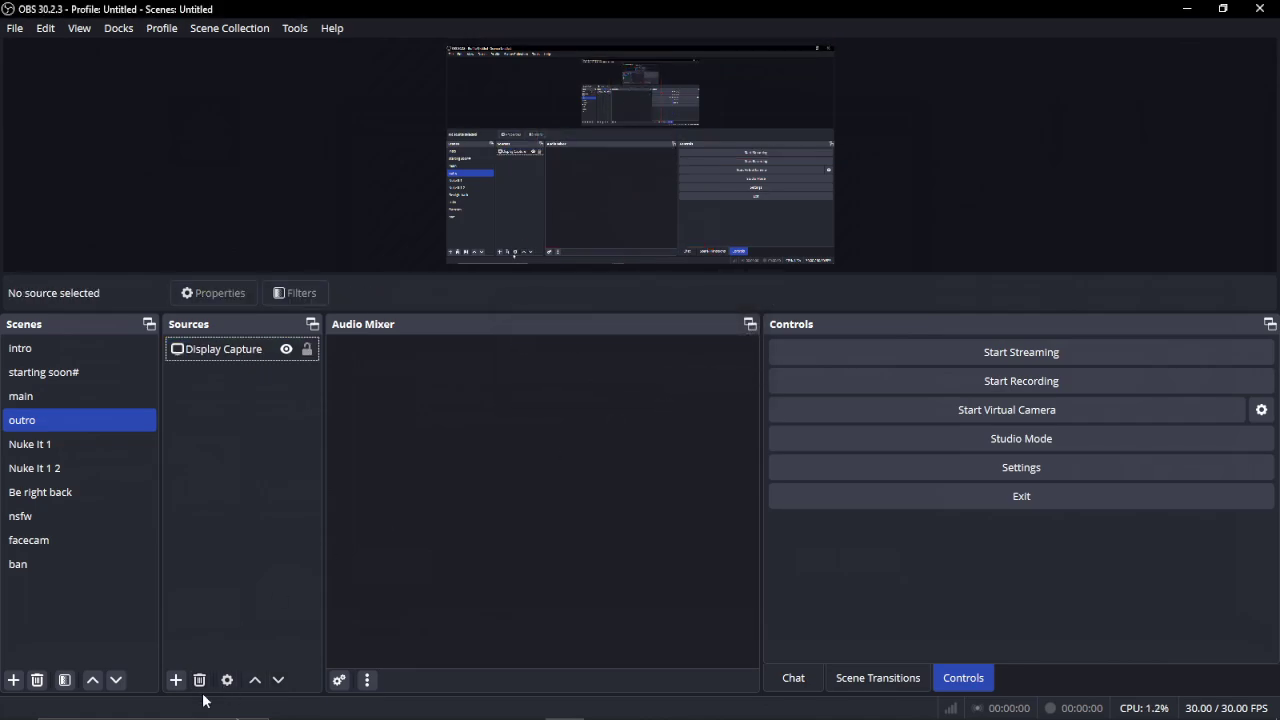
click(176, 681)
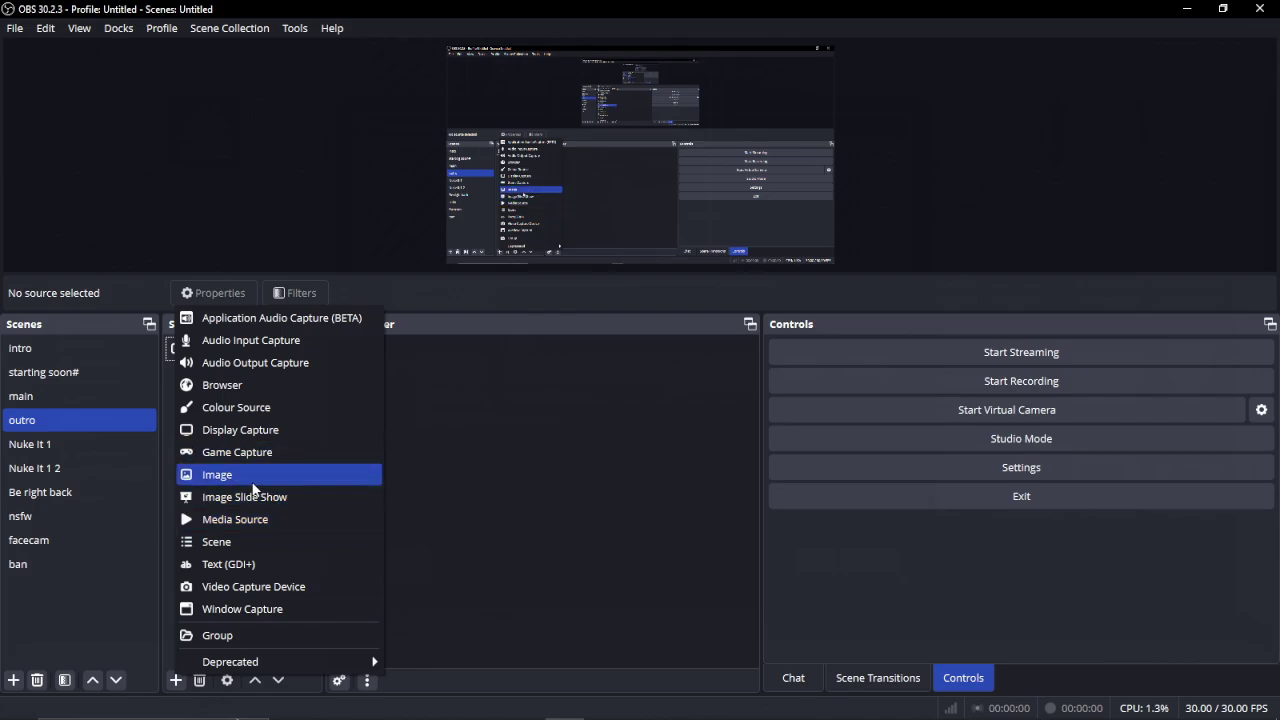
Dismiss the source-type list, select the mic 1 and alert sources, then clear the selection
click(443, 487)
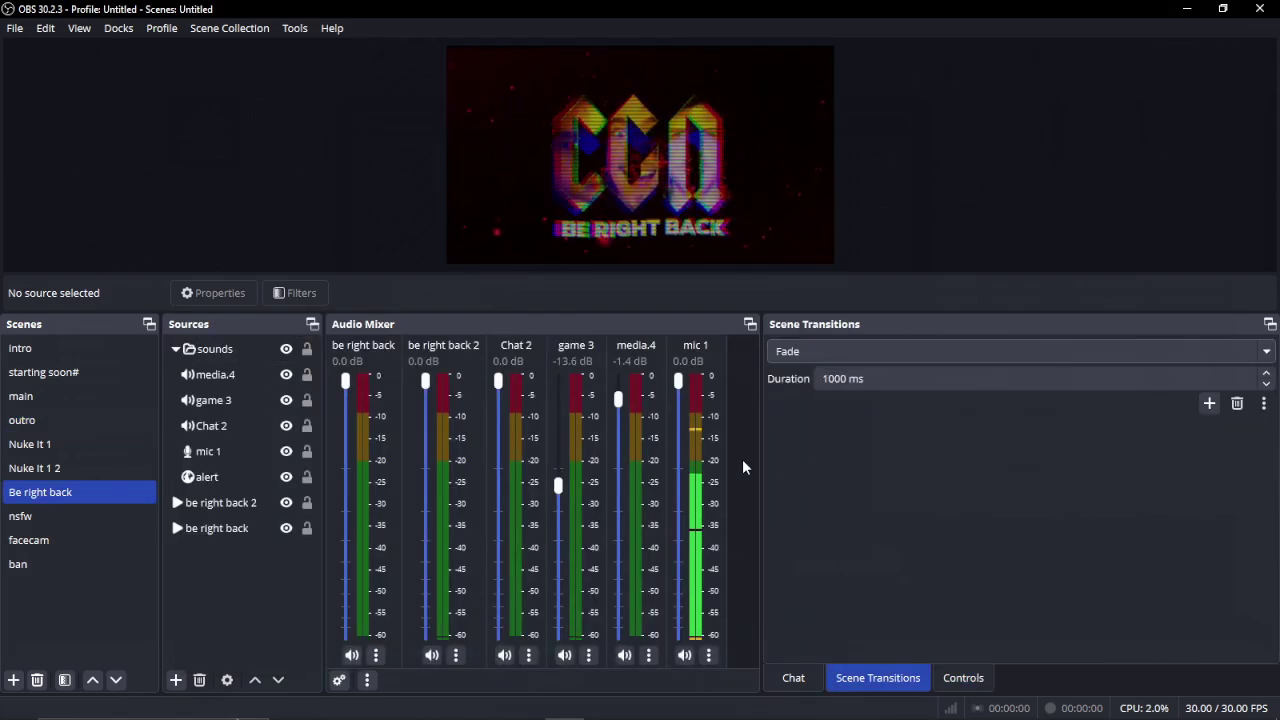
click(248, 460)
click(196, 478)
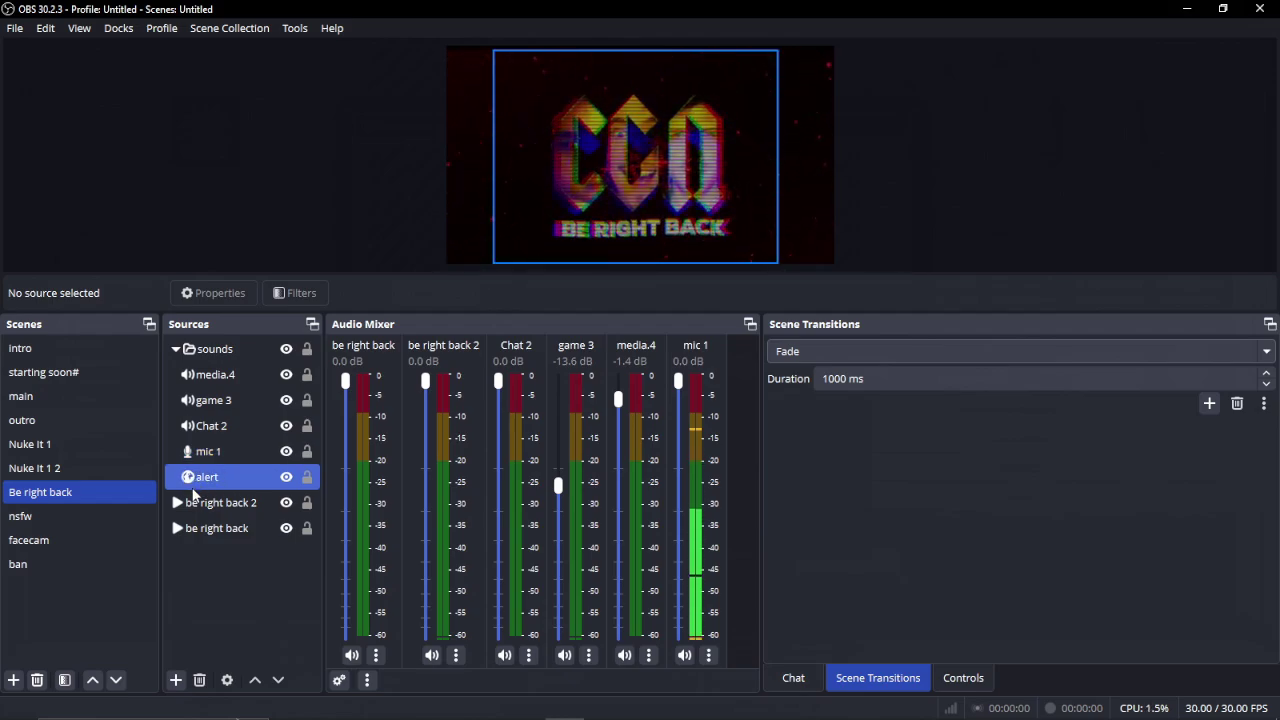
click(73, 588)
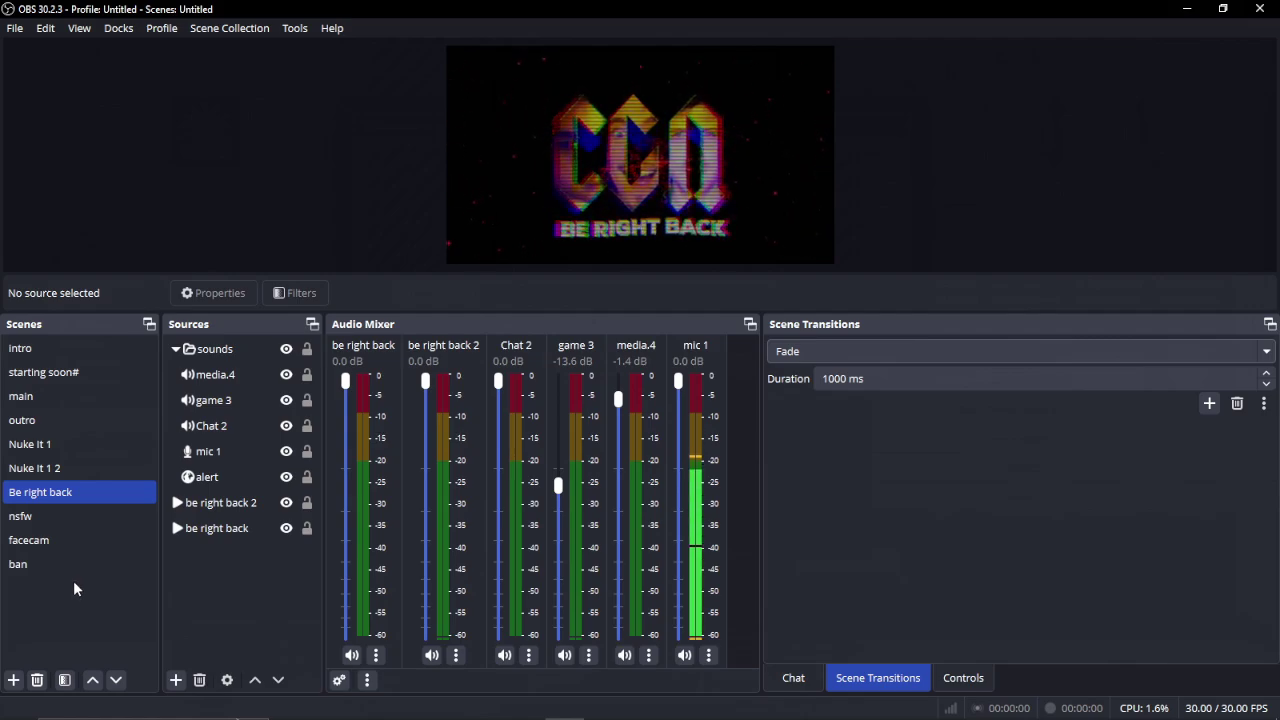
Cycle through the main, outro, Be right back, nsfw and Nuke It 1 2 scenes, ending on outro
click(40, 420)
click(40, 400)
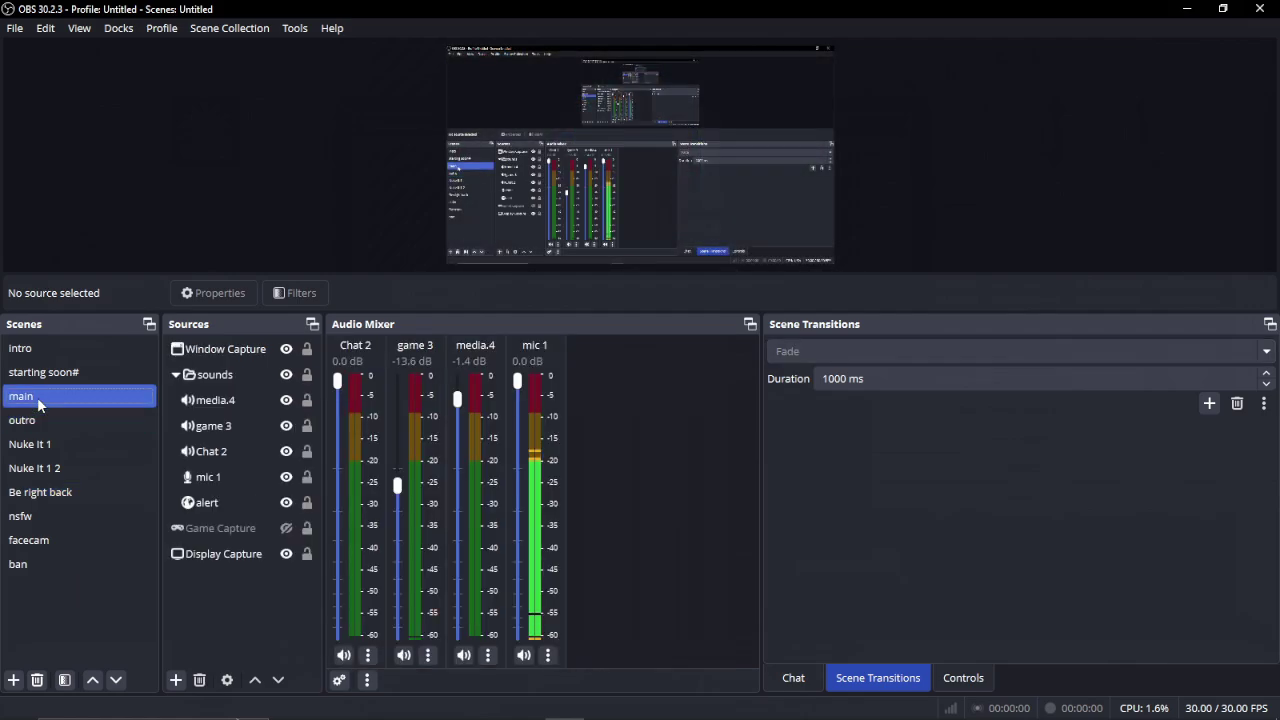
click(40, 420)
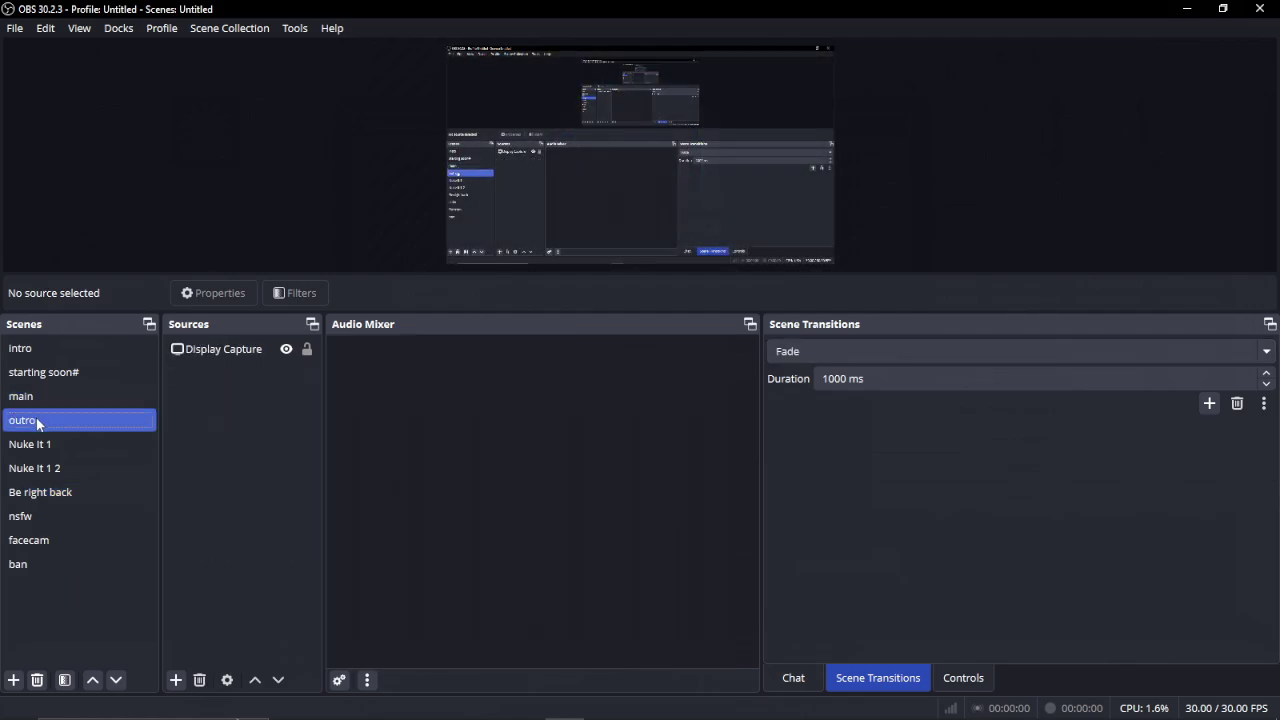
click(37, 495)
click(24, 514)
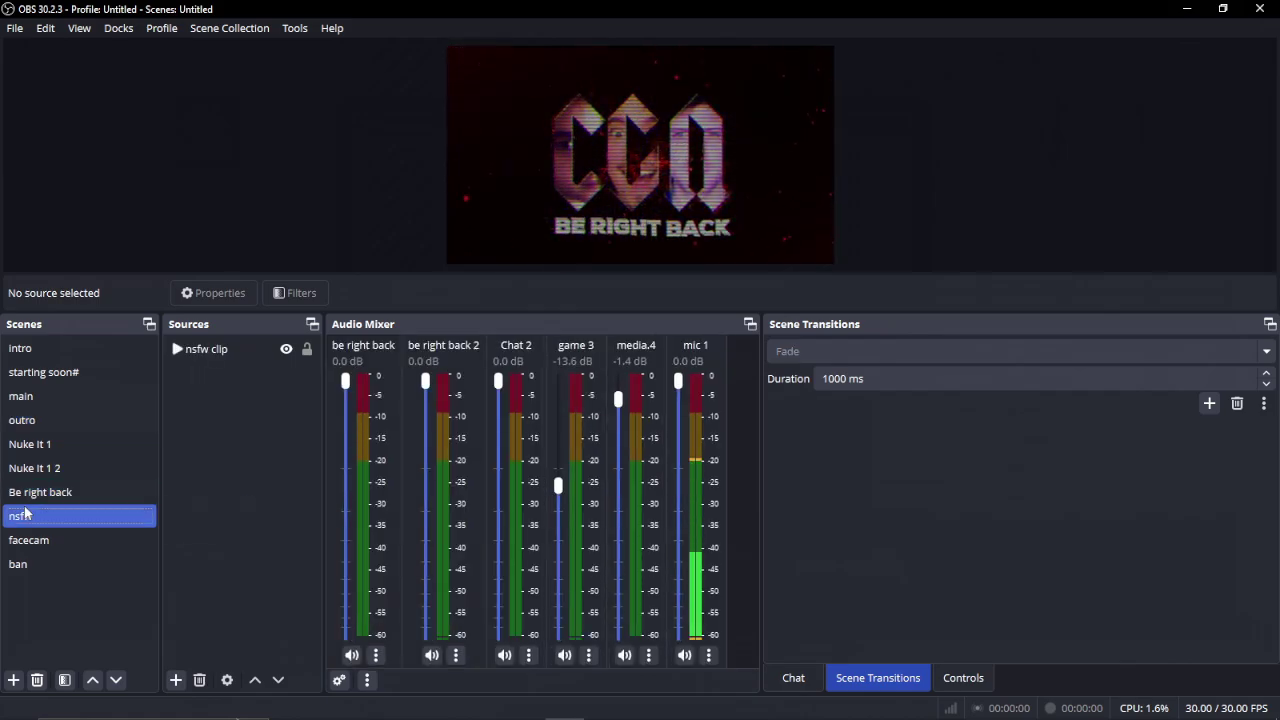
click(34, 467)
click(35, 421)
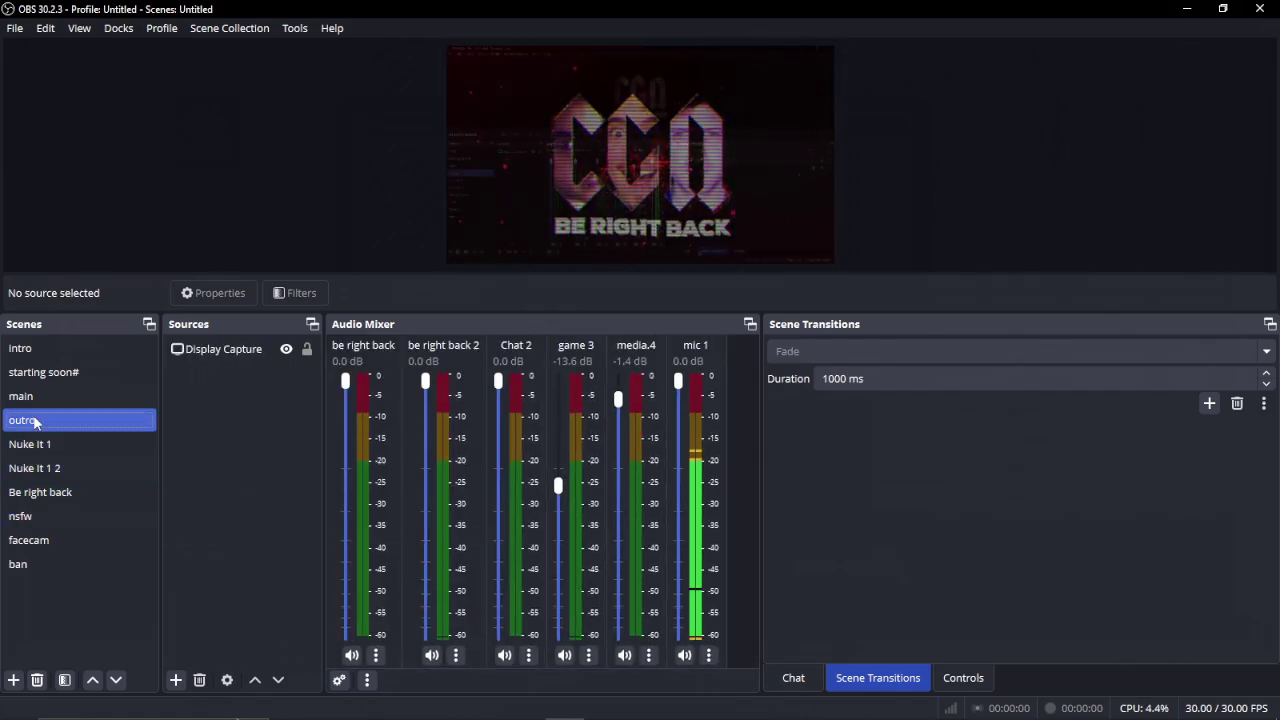
click(33, 384)
click(31, 421)
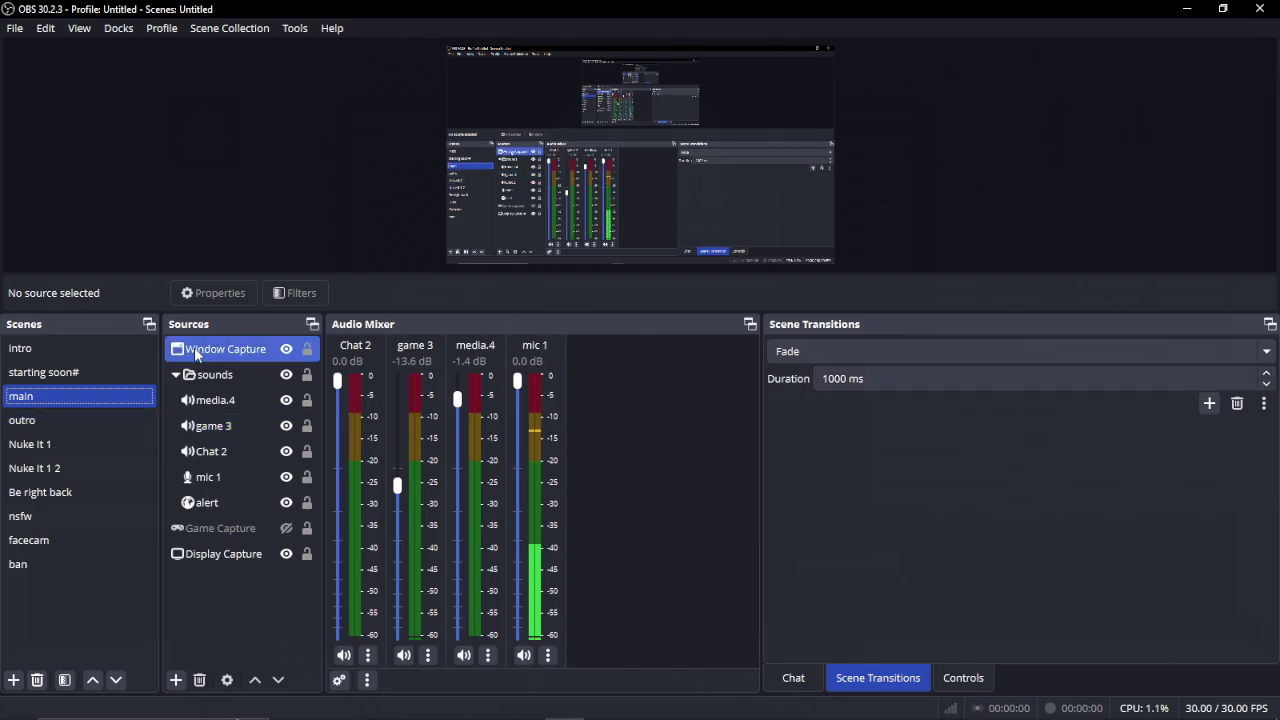
Add a Stinger transition that plays D:/VIDEO/video edits/cgn trans.mp4
click(1207, 404)
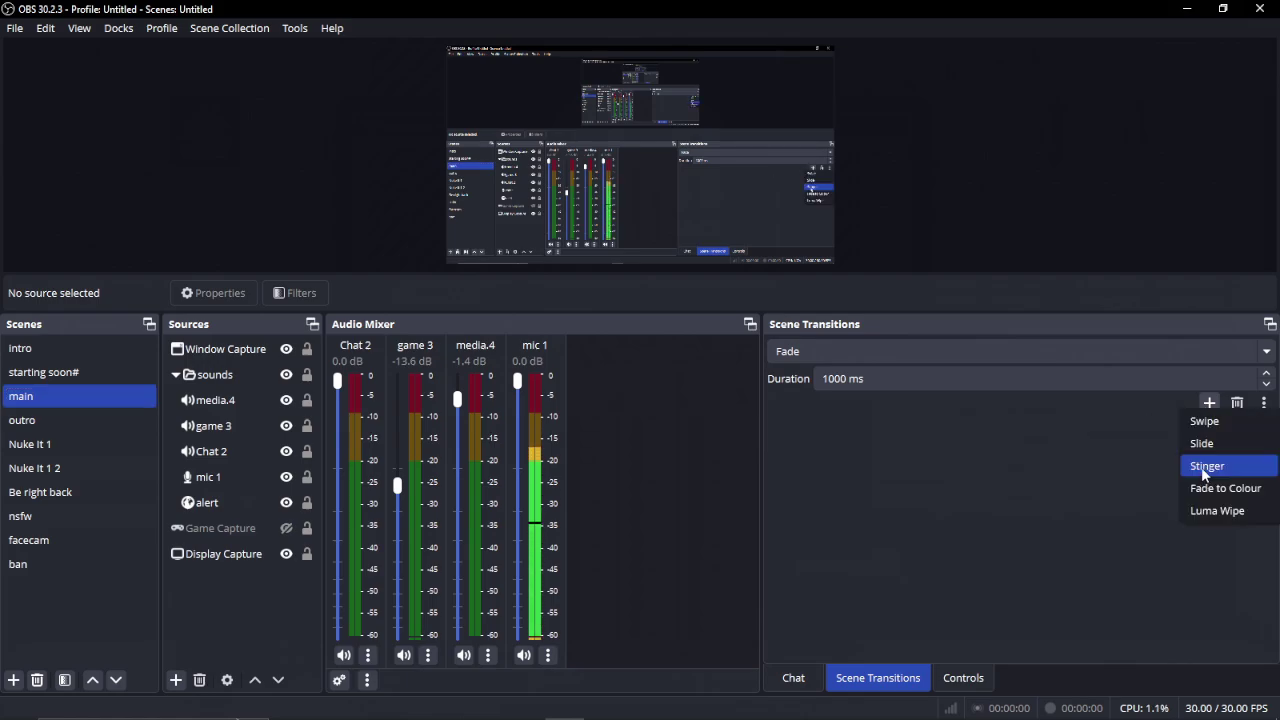
click(1205, 467)
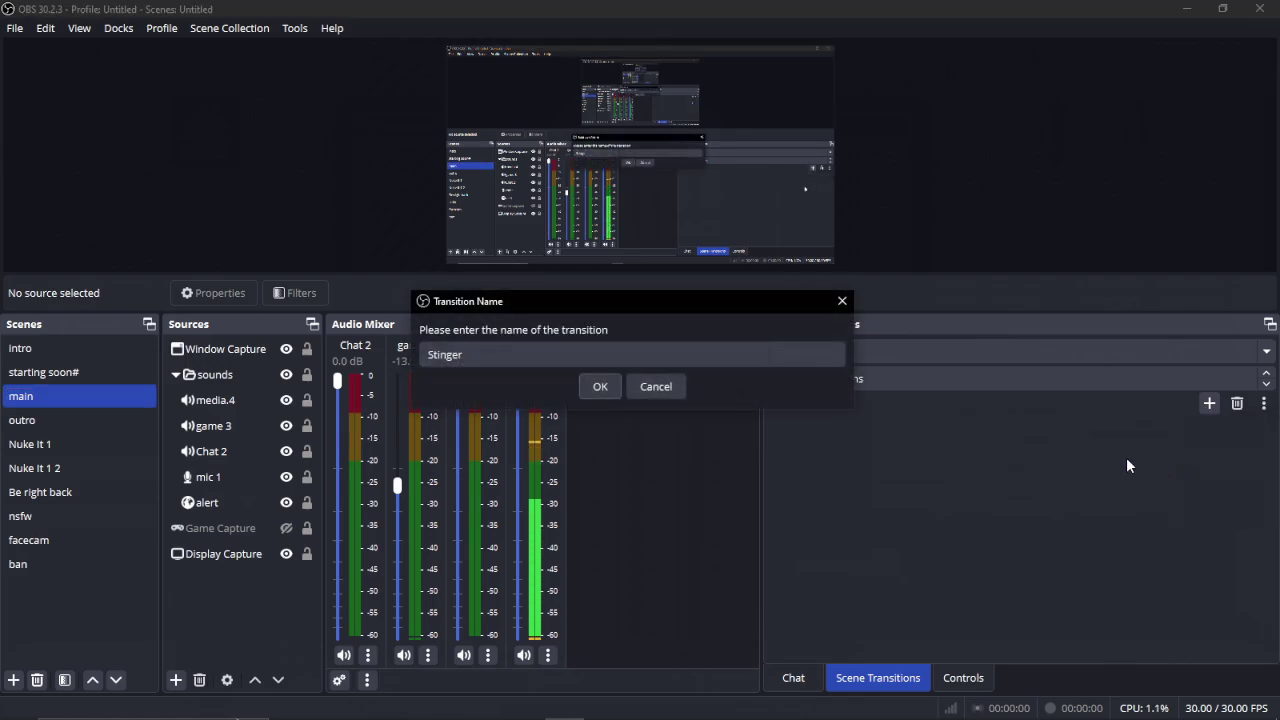
click(602, 393)
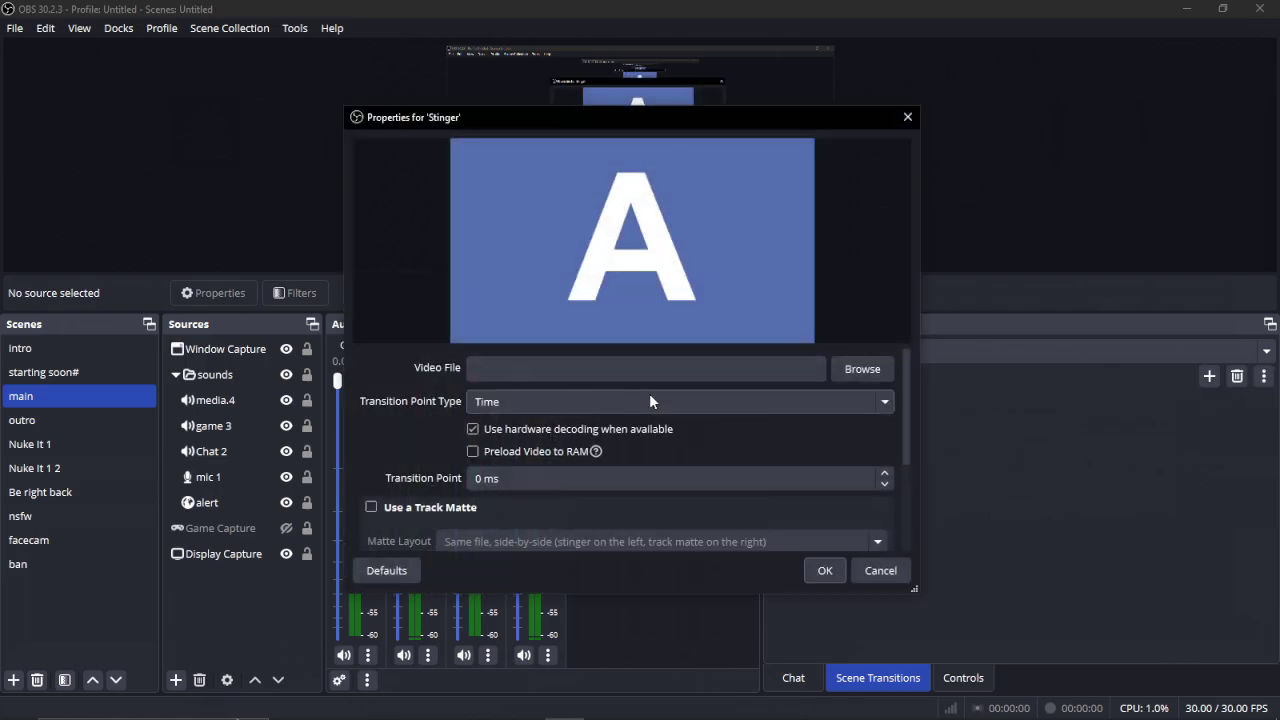
click(858, 372)
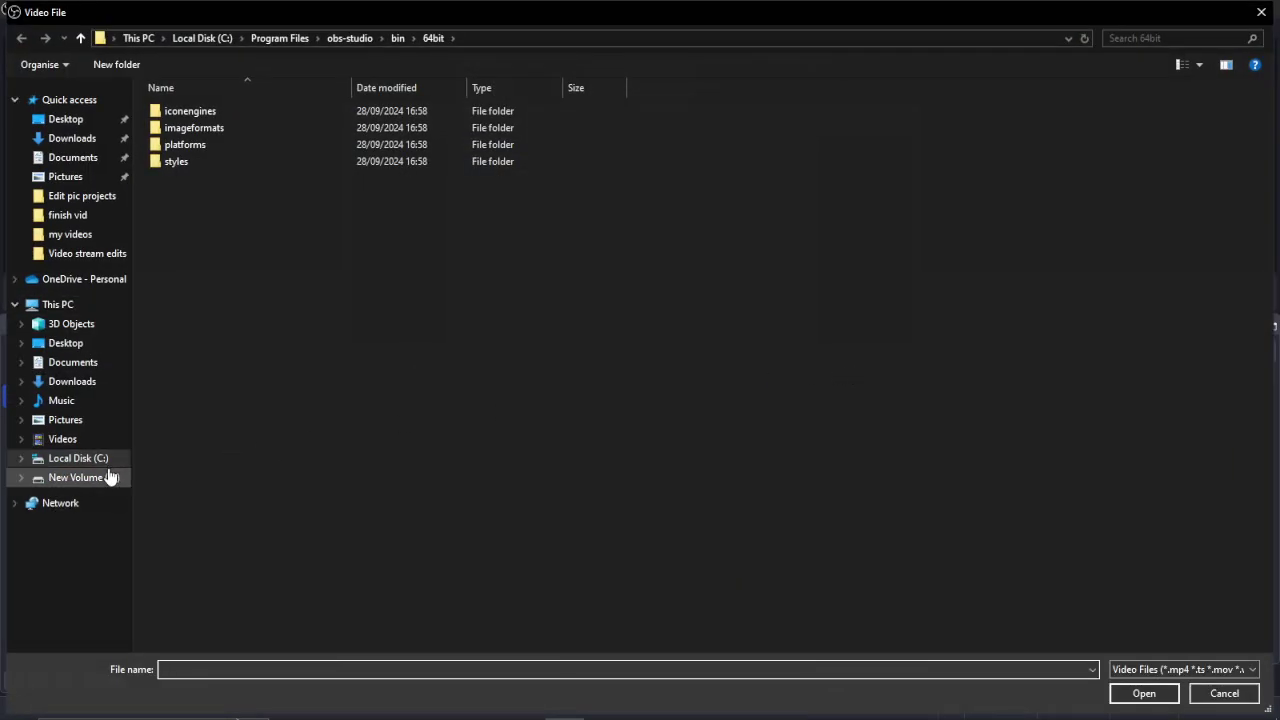
click(109, 478)
double_click(178, 547)
double_click(181, 110)
click(181, 116)
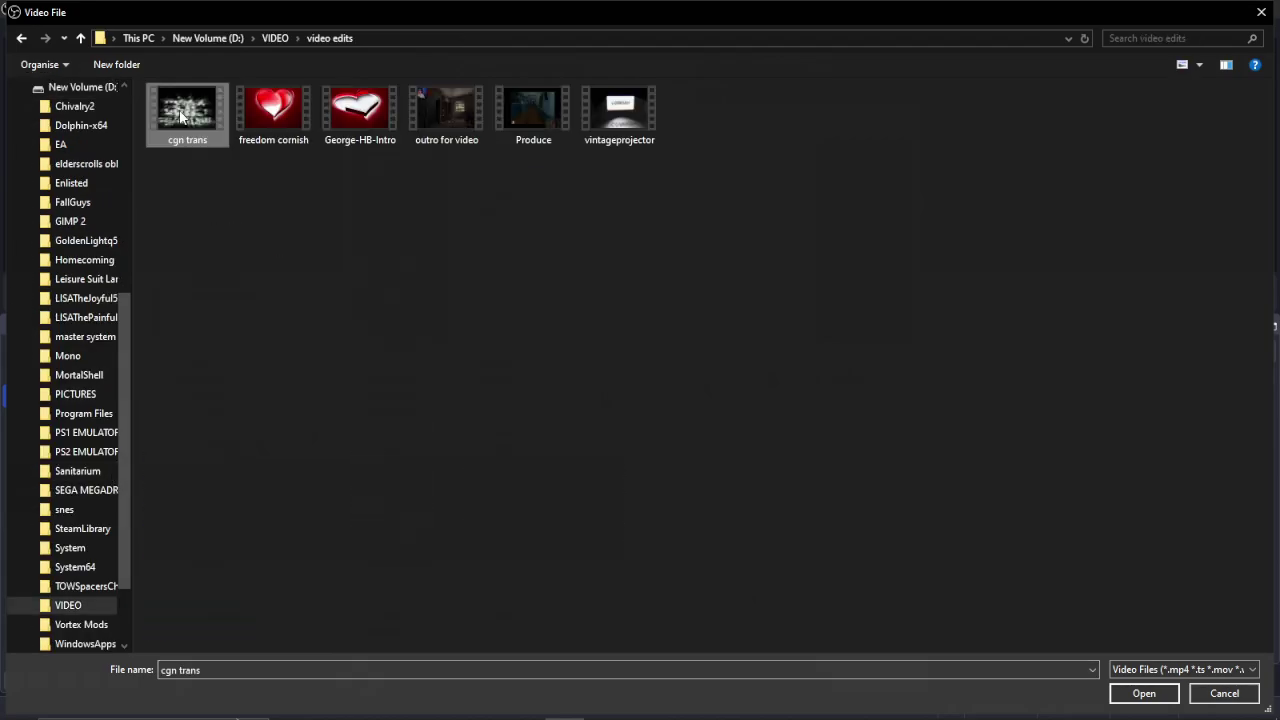
click(1142, 693)
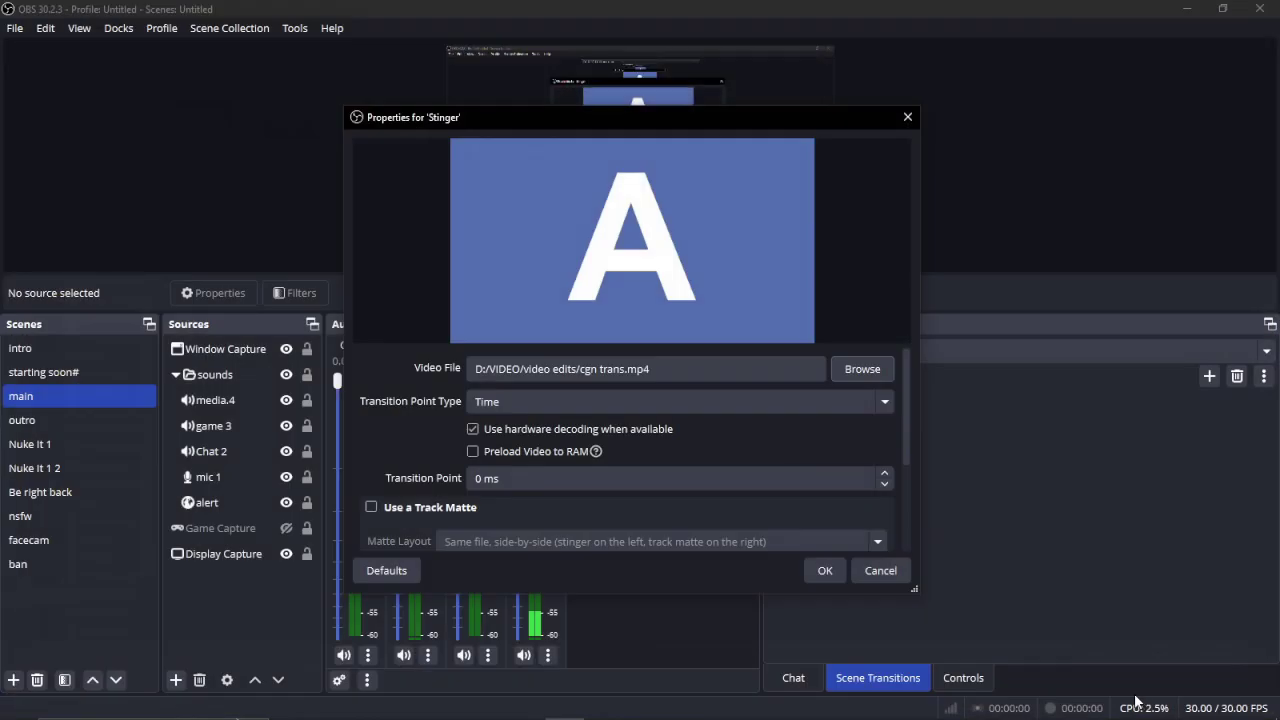
key(Return)
click(30, 490)
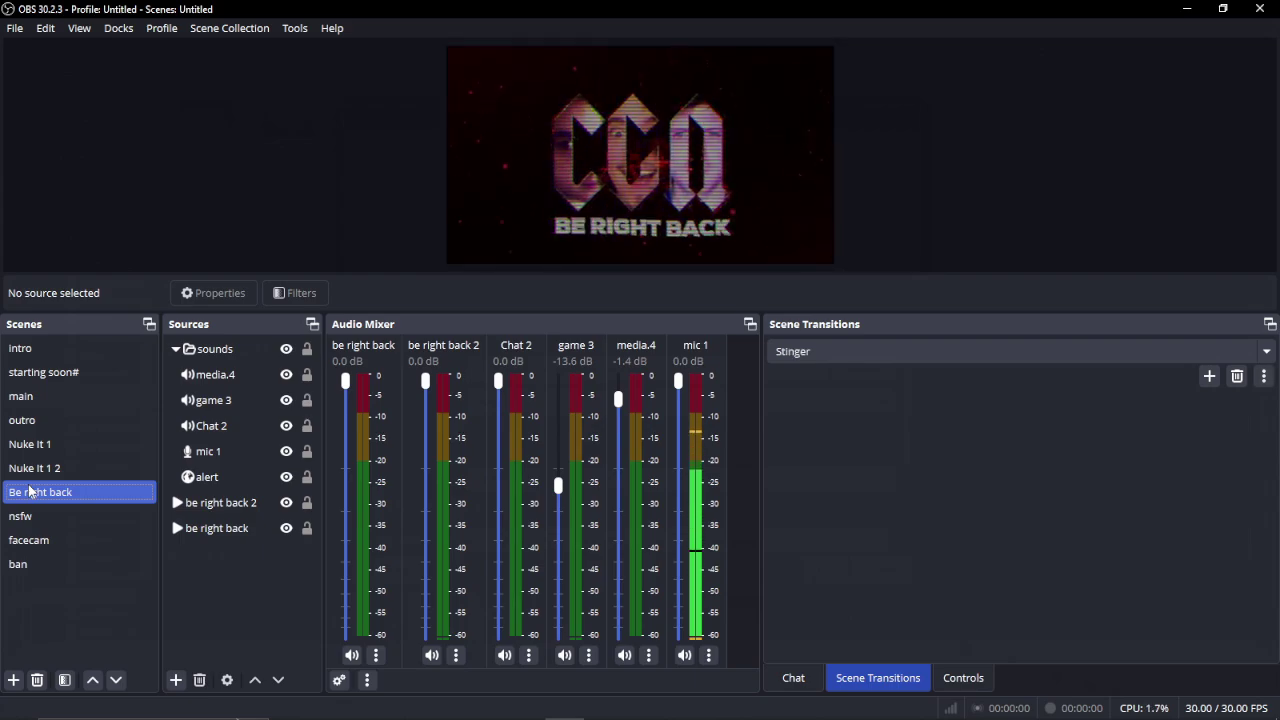
Set the main scene's transition override to Fade
right_click(35, 497)
mouse_move(106, 430)
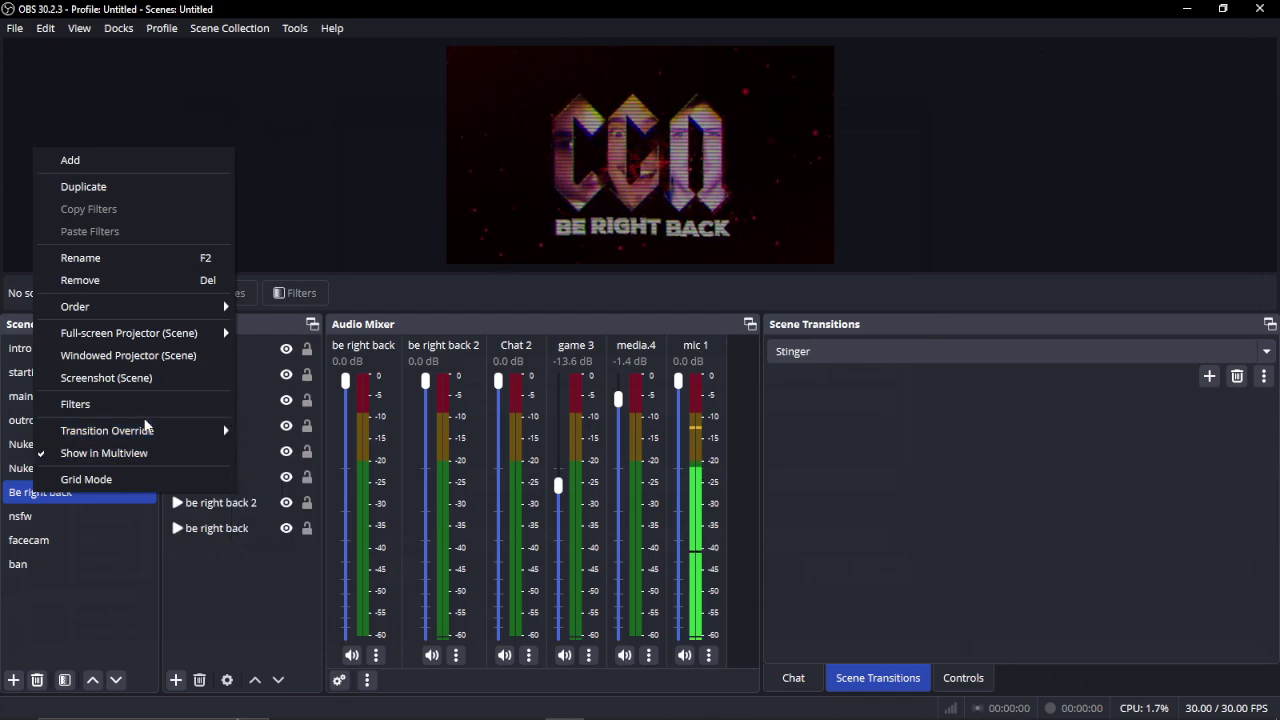
click(203, 595)
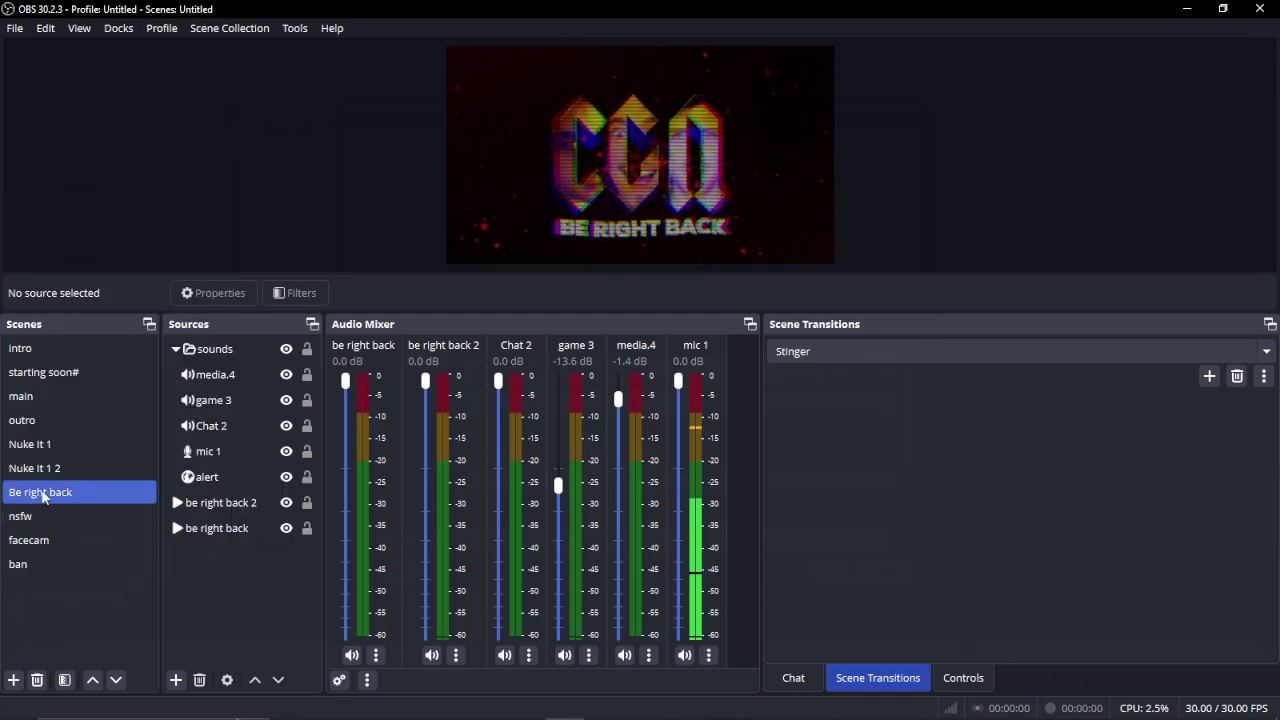
right_click(37, 398)
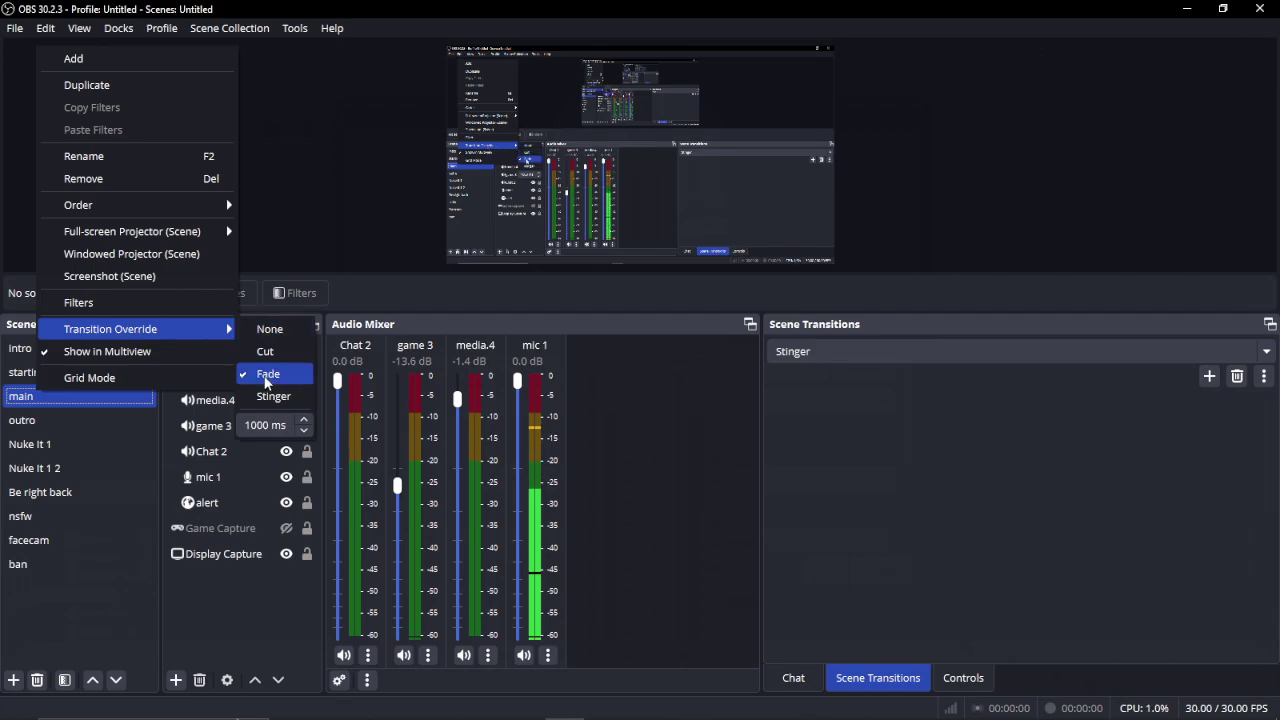
click(55, 585)
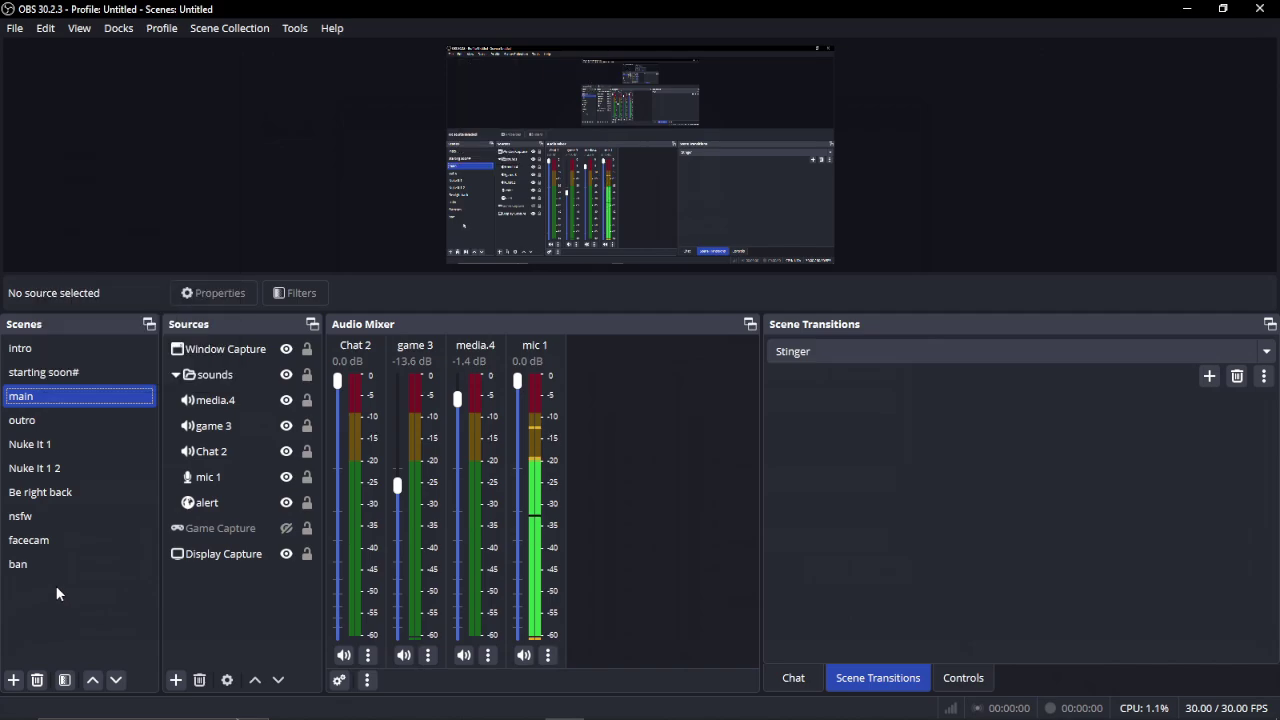
Test the transitions by switching between Be right back, main and outro scenes
click(37, 494)
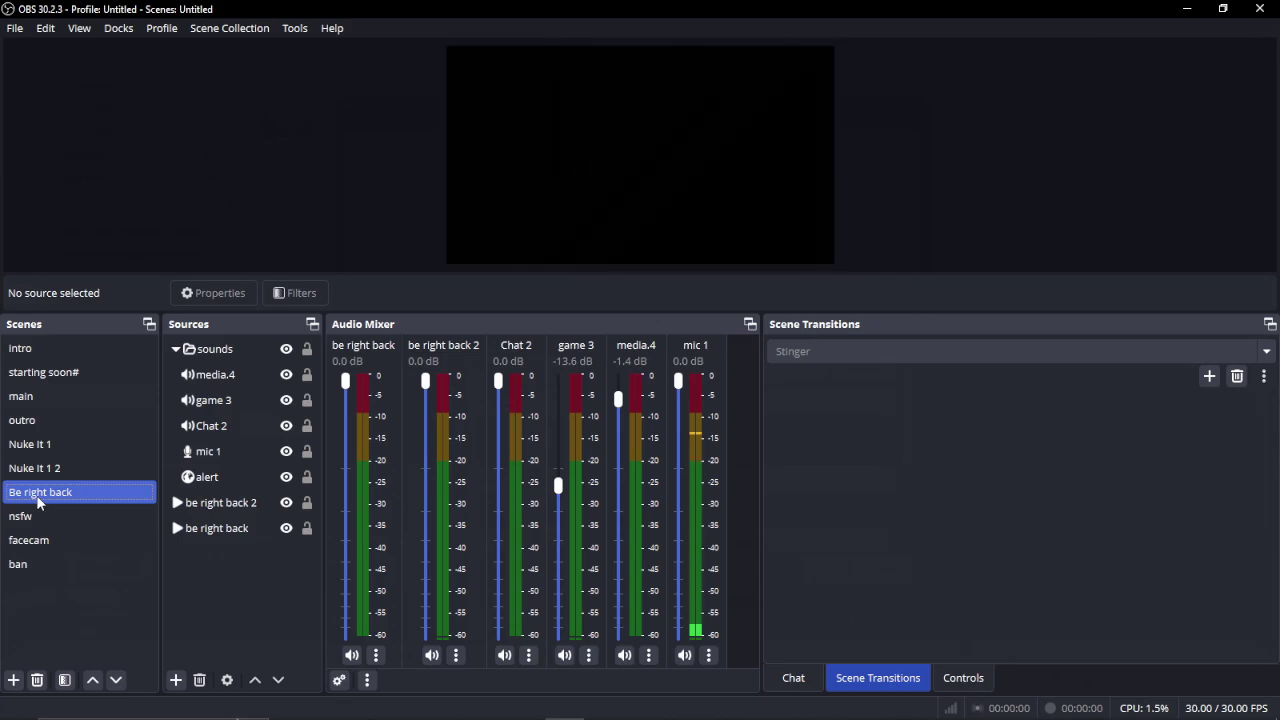
click(48, 403)
click(35, 421)
key(Up)
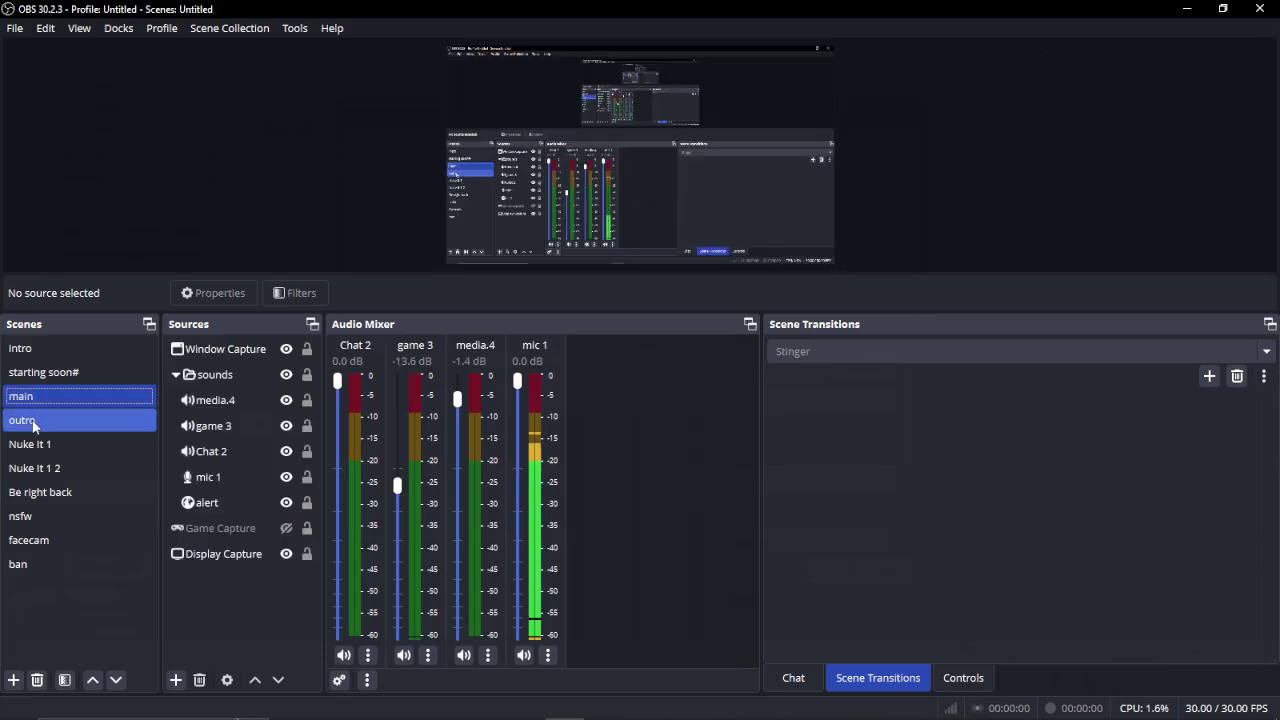
Set the outro scene's transition override to Cut
right_click(35, 424)
mouse_move(106, 358)
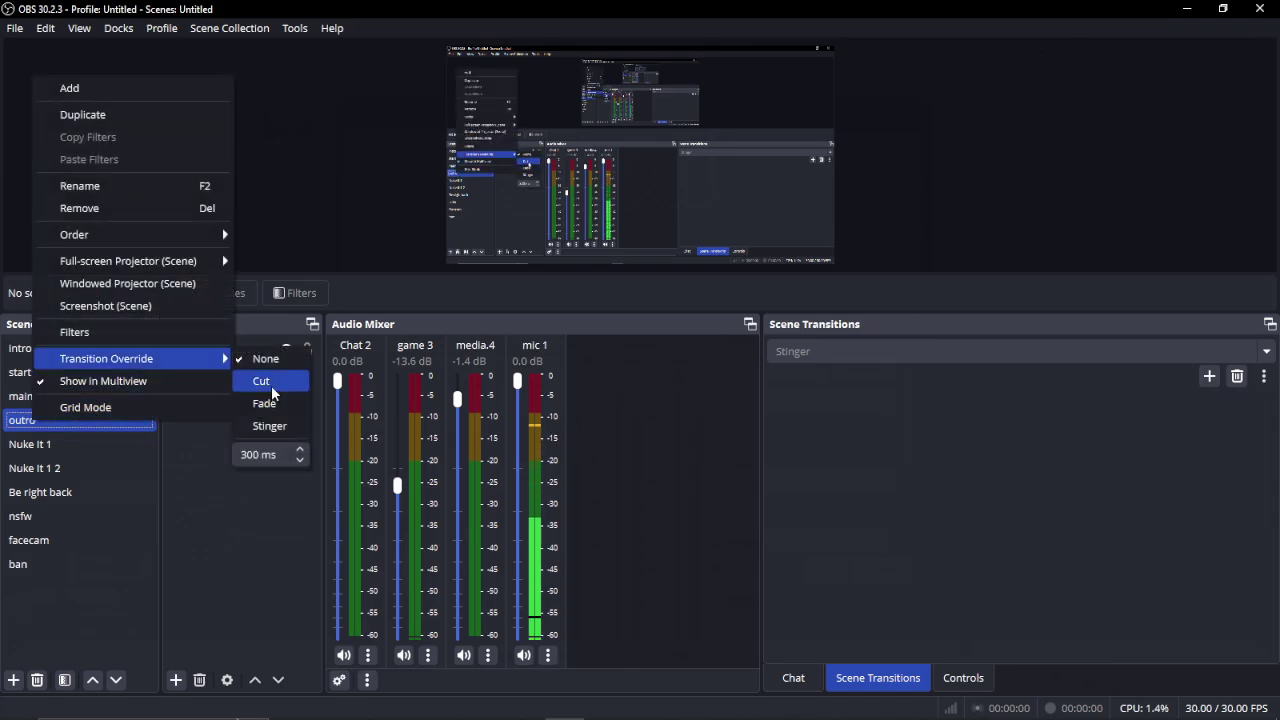
click(262, 381)
click(60, 396)
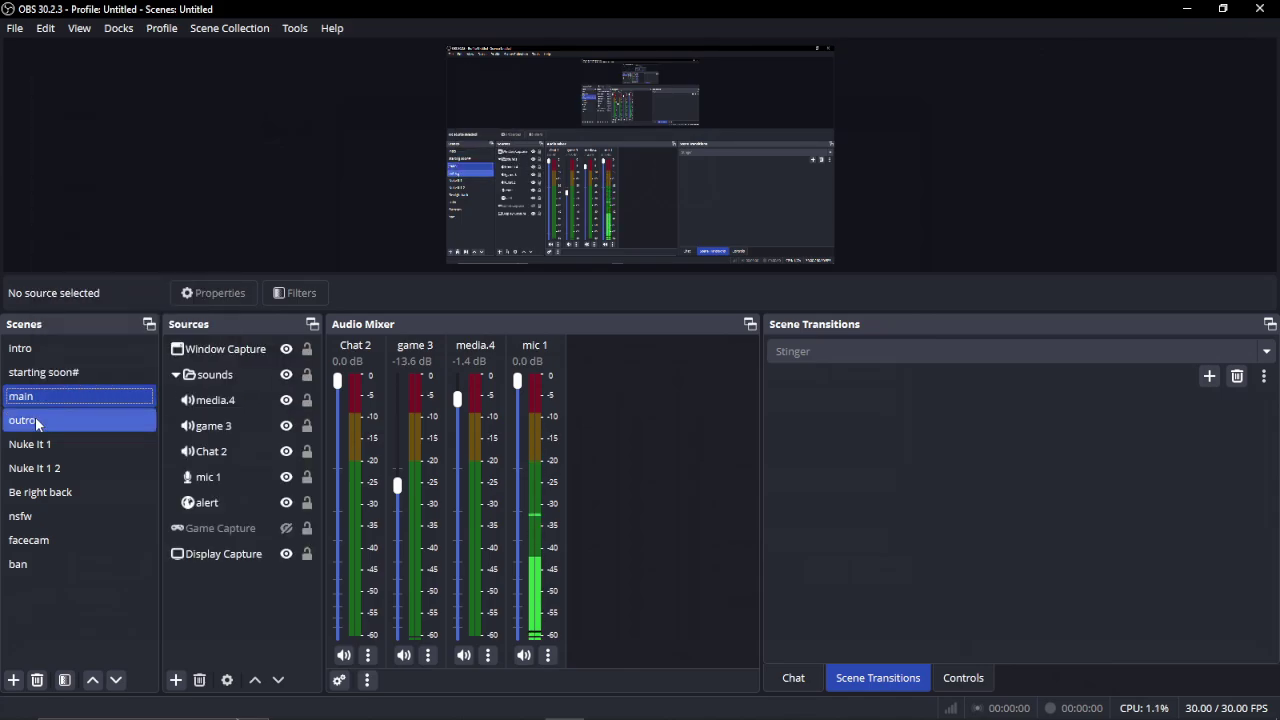
Set the facecam scene's override to Fade and test it by switching between main and facecam
right_click(30, 537)
mouse_move(102, 476)
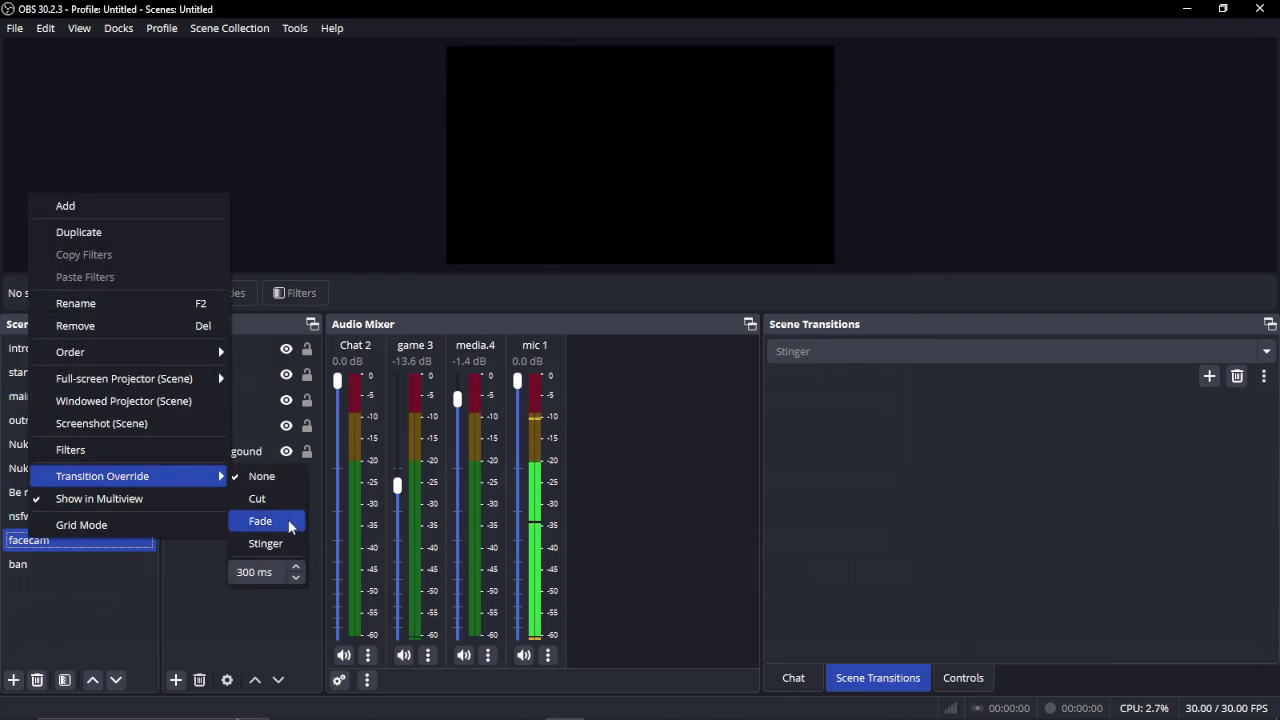
click(273, 519)
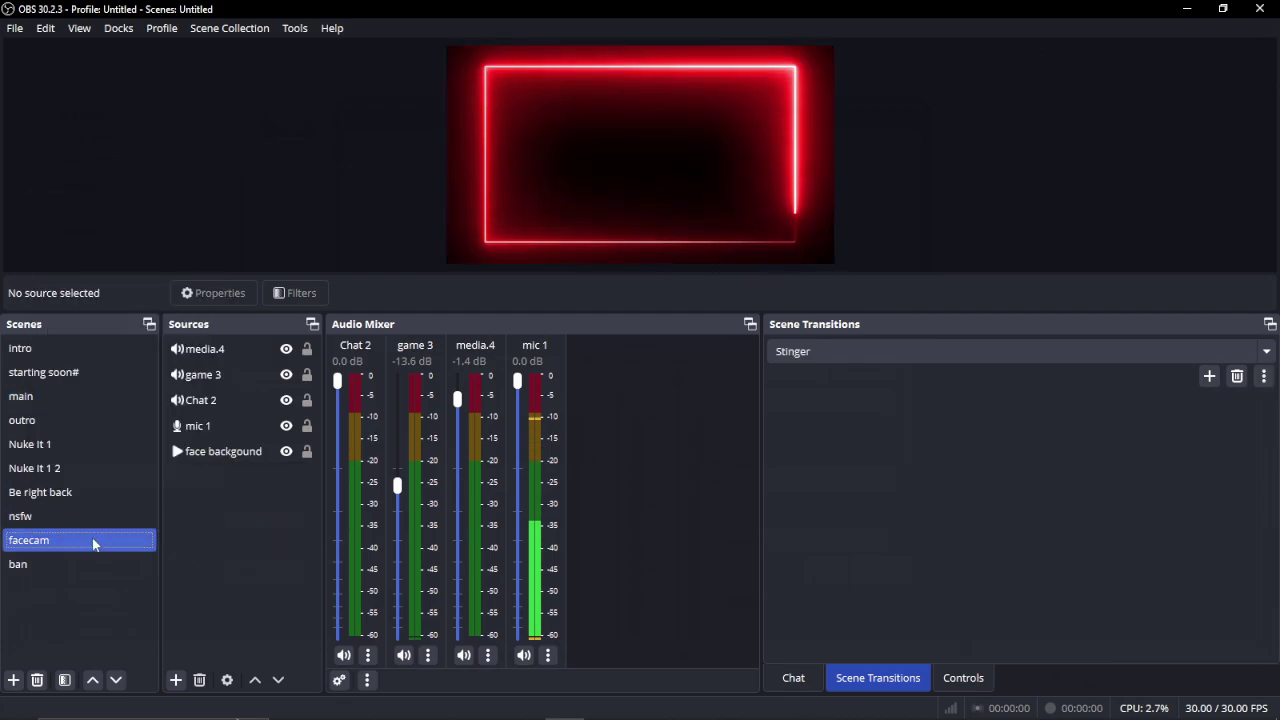
click(42, 396)
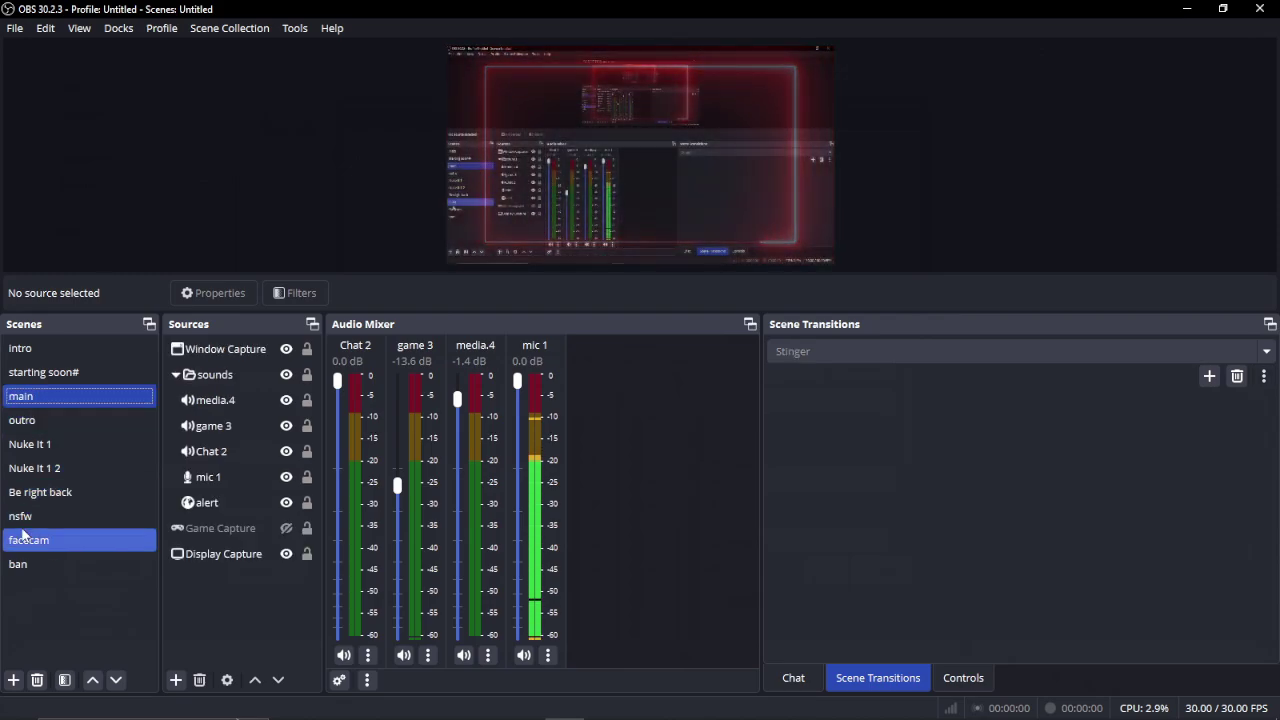
click(24, 538)
click(42, 398)
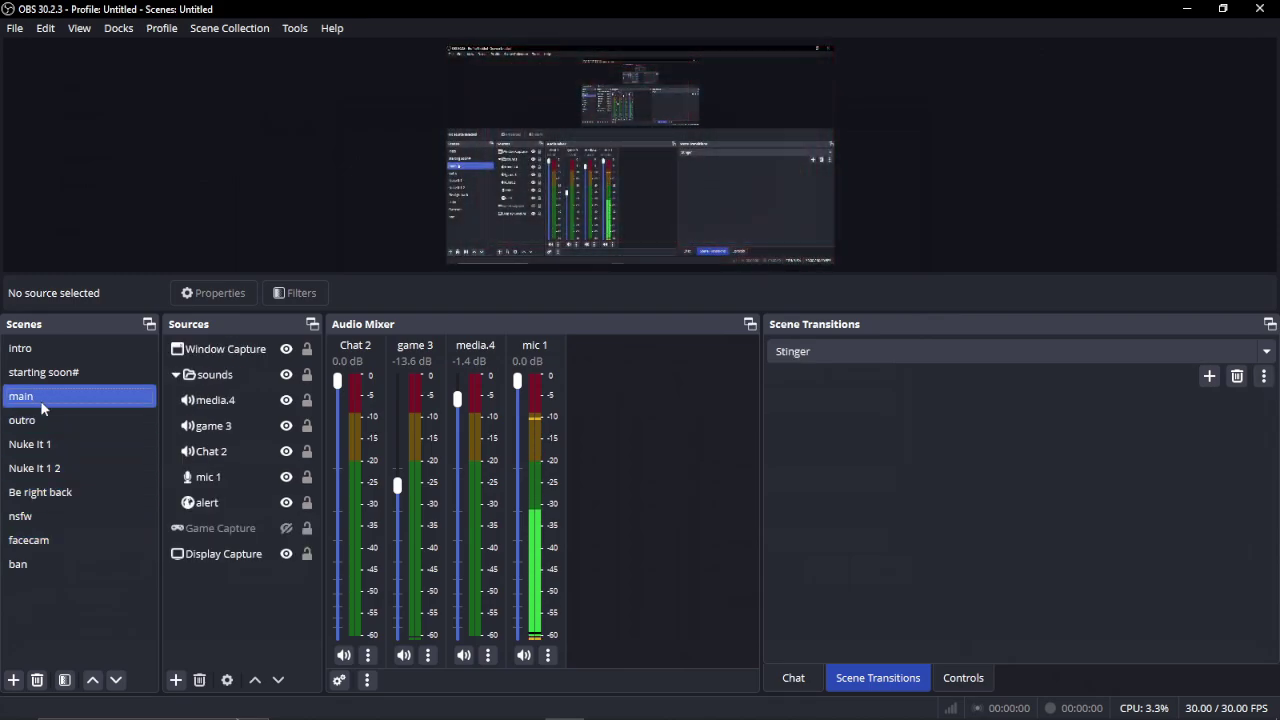
click(39, 542)
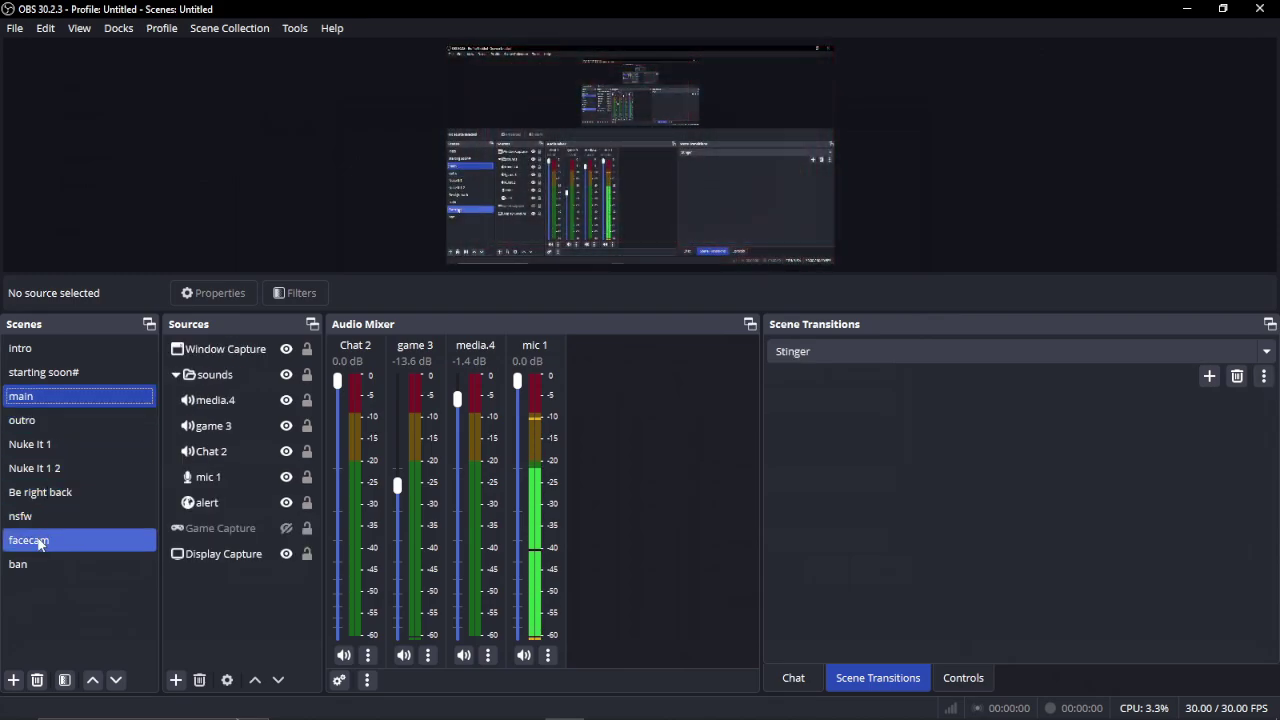
click(33, 516)
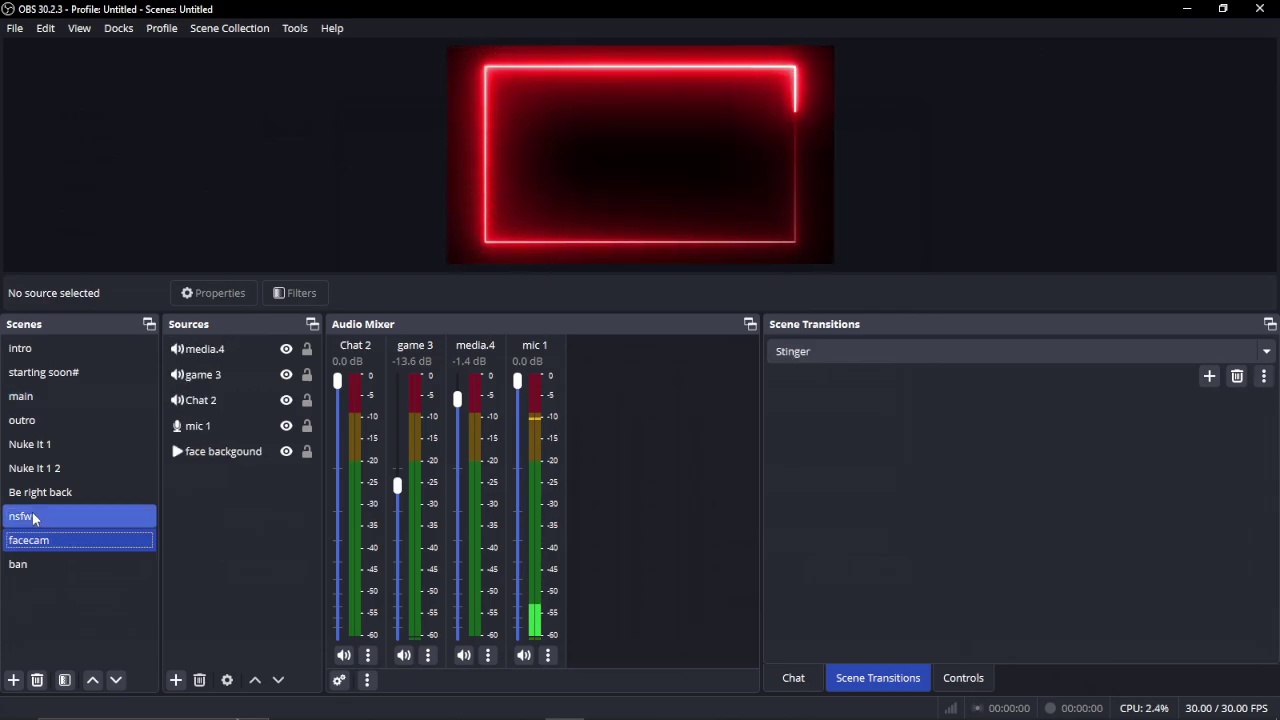
Override the nsfw scene's transition to Cut, then test switching among nsfw, outro and main
right_click(33, 520)
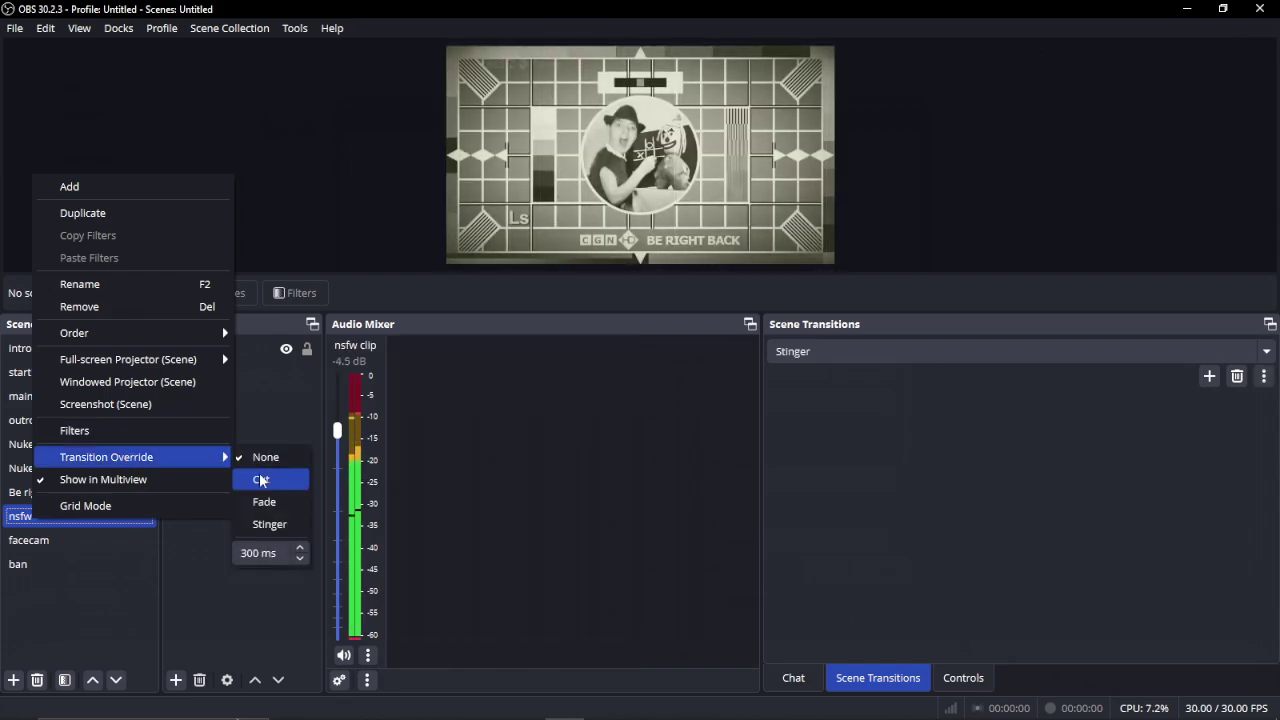
click(260, 481)
click(45, 398)
click(18, 518)
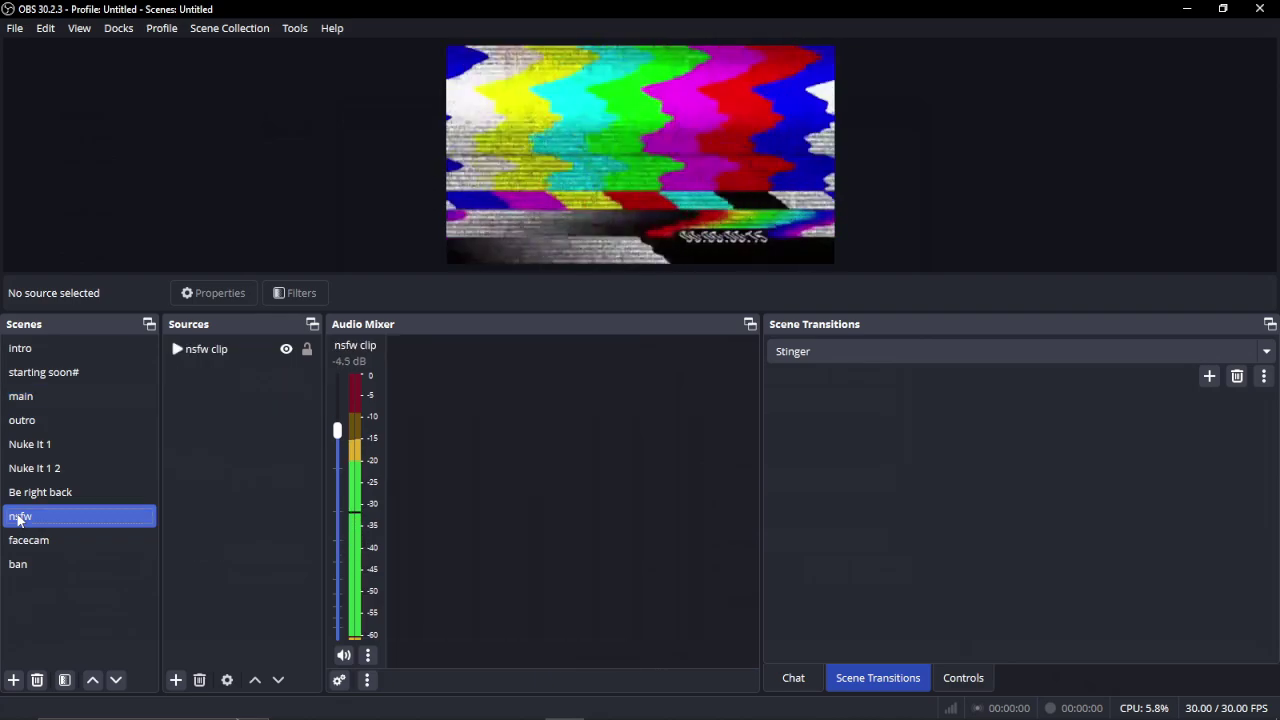
click(40, 398)
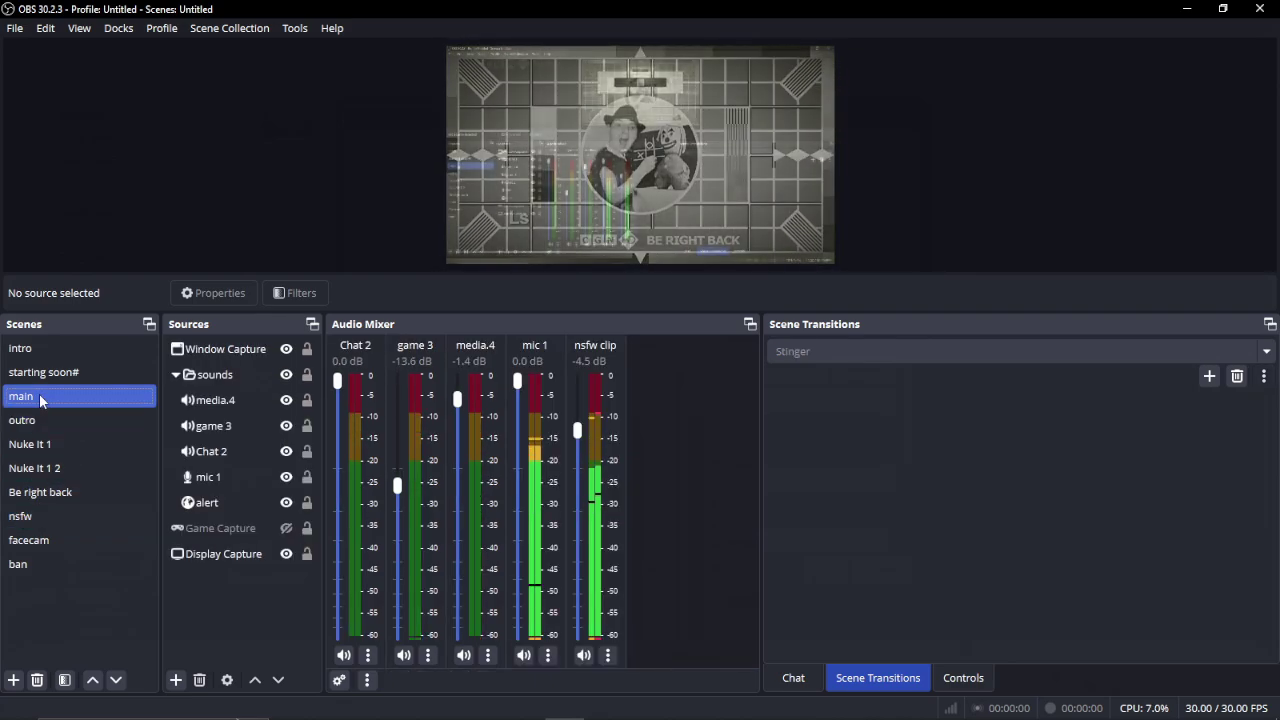
click(44, 421)
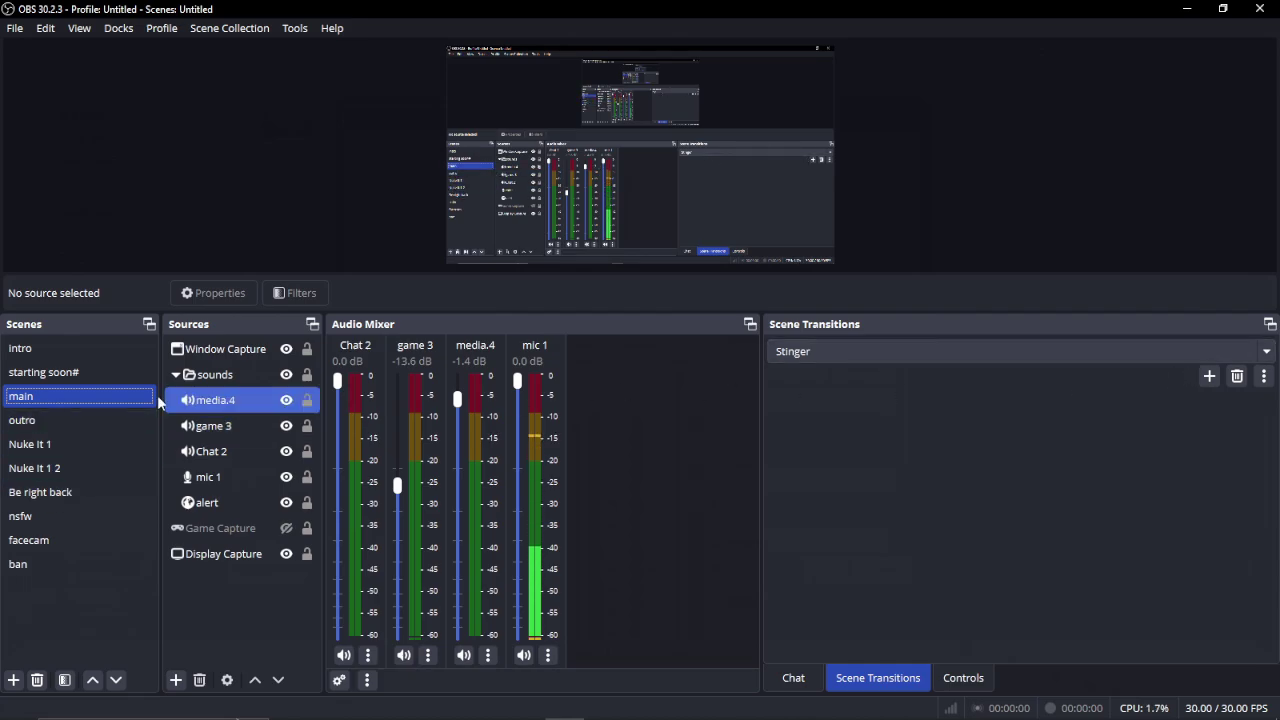
click(44, 400)
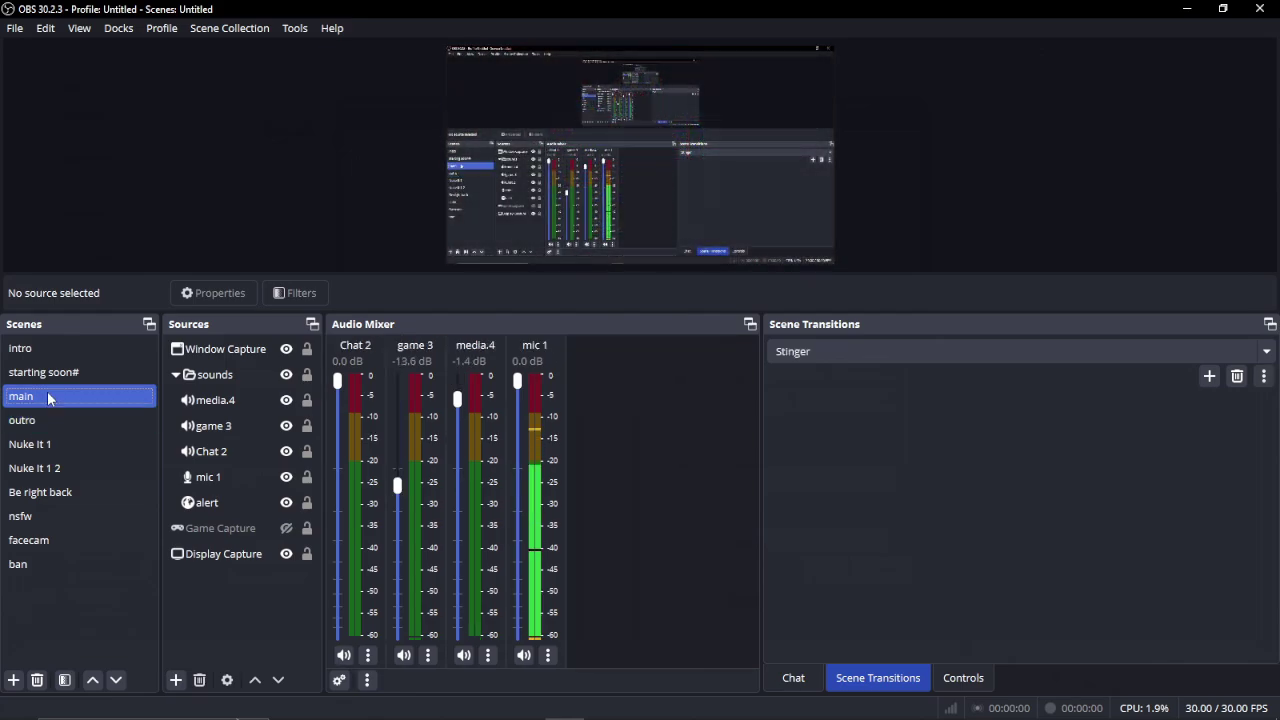
right_click(46, 398)
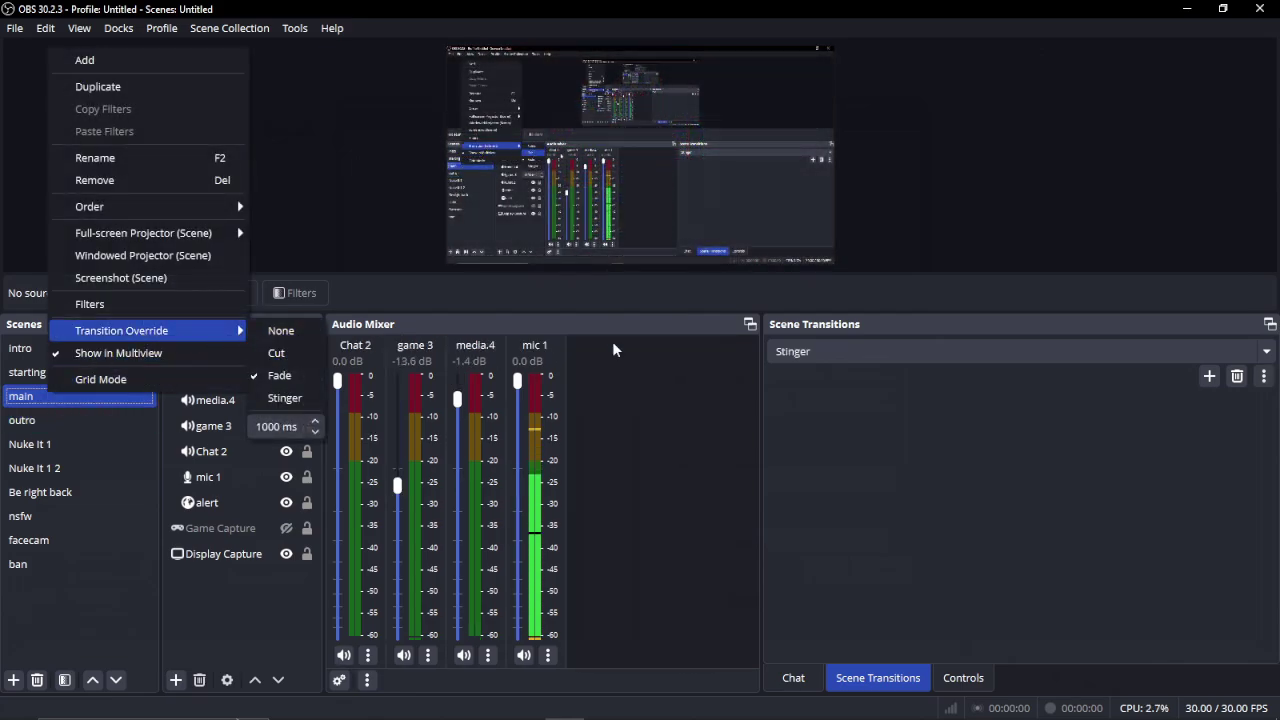
click(1220, 412)
click(1267, 353)
click(1209, 376)
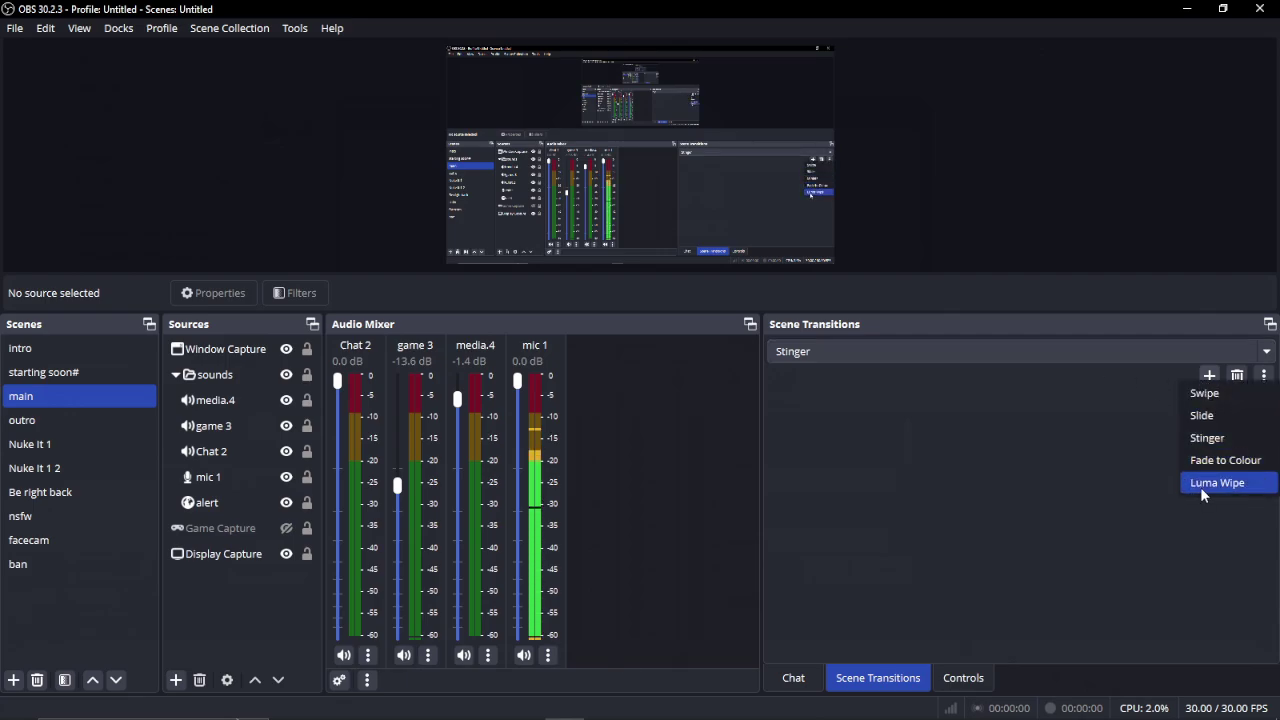
click(1035, 457)
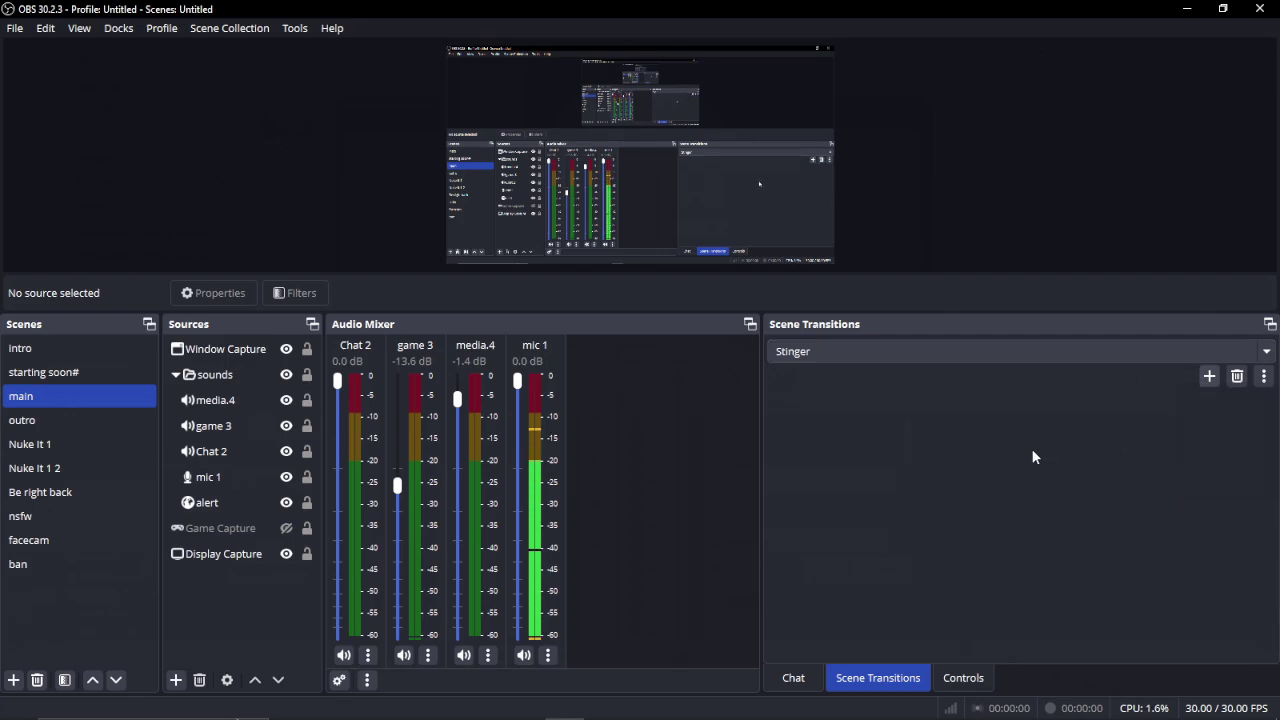